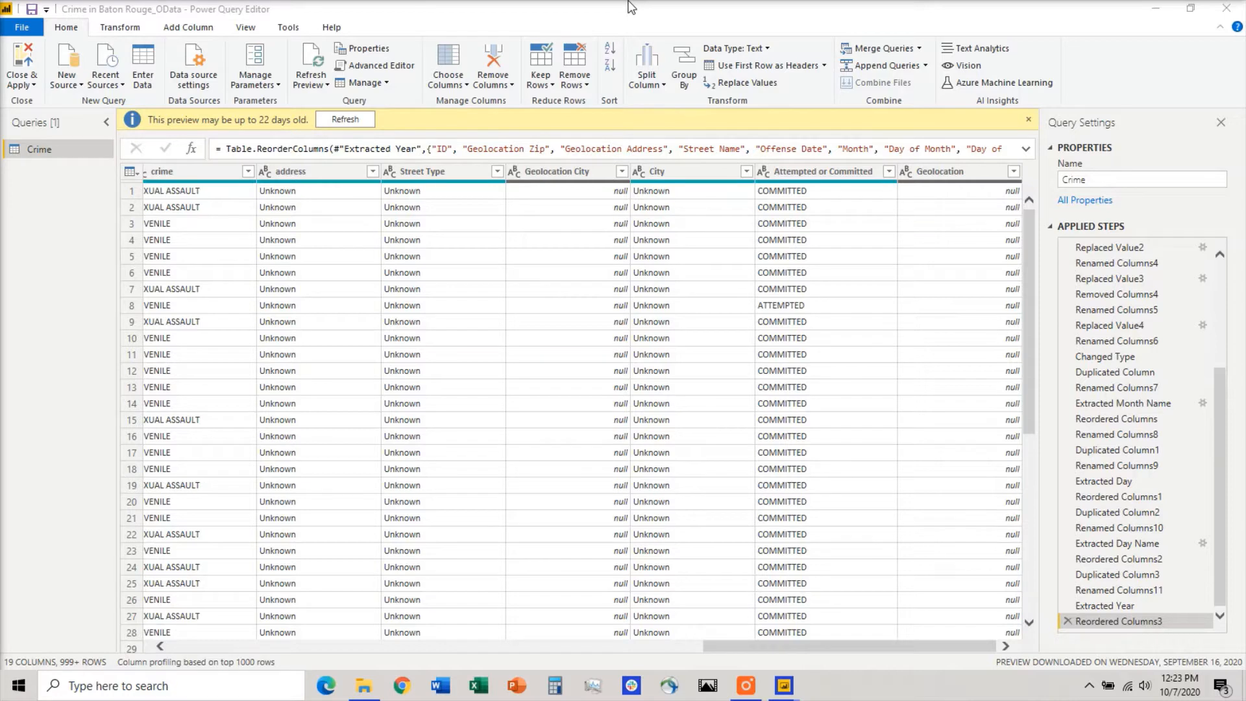
Filter the null values out of the Geolocation column to inspect its populated entries.
left_click(1014, 173)
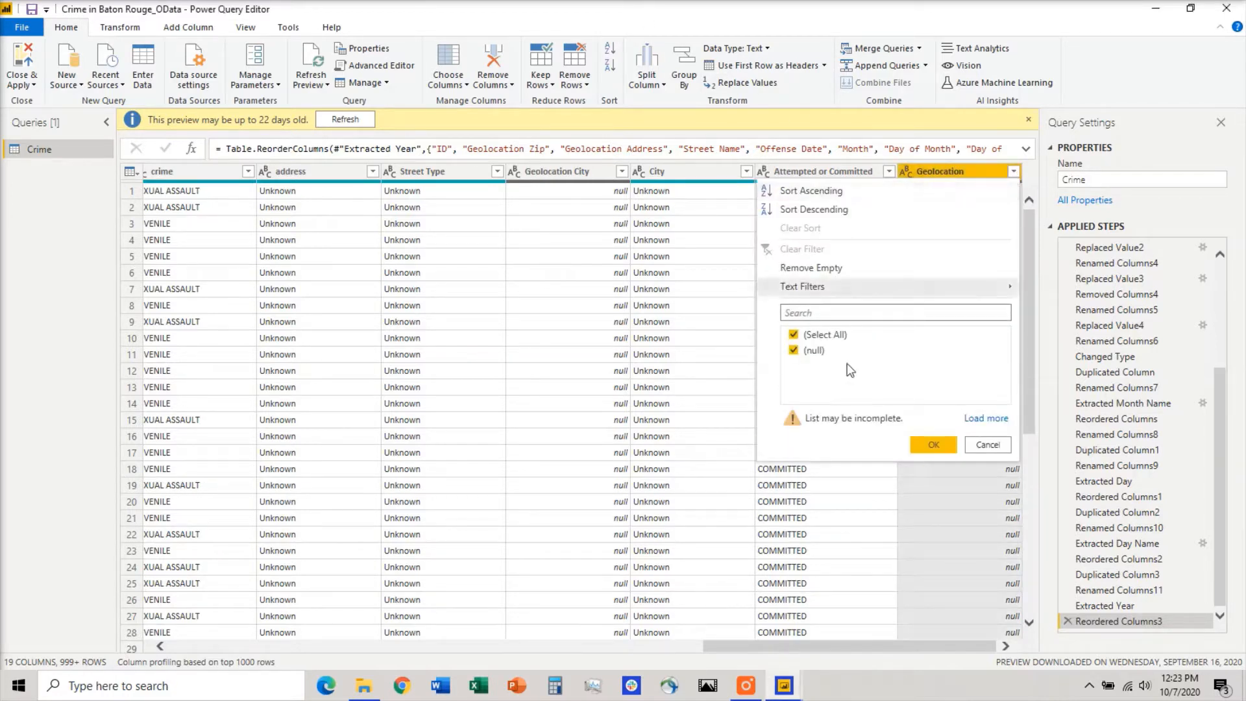
left_click(795, 350)
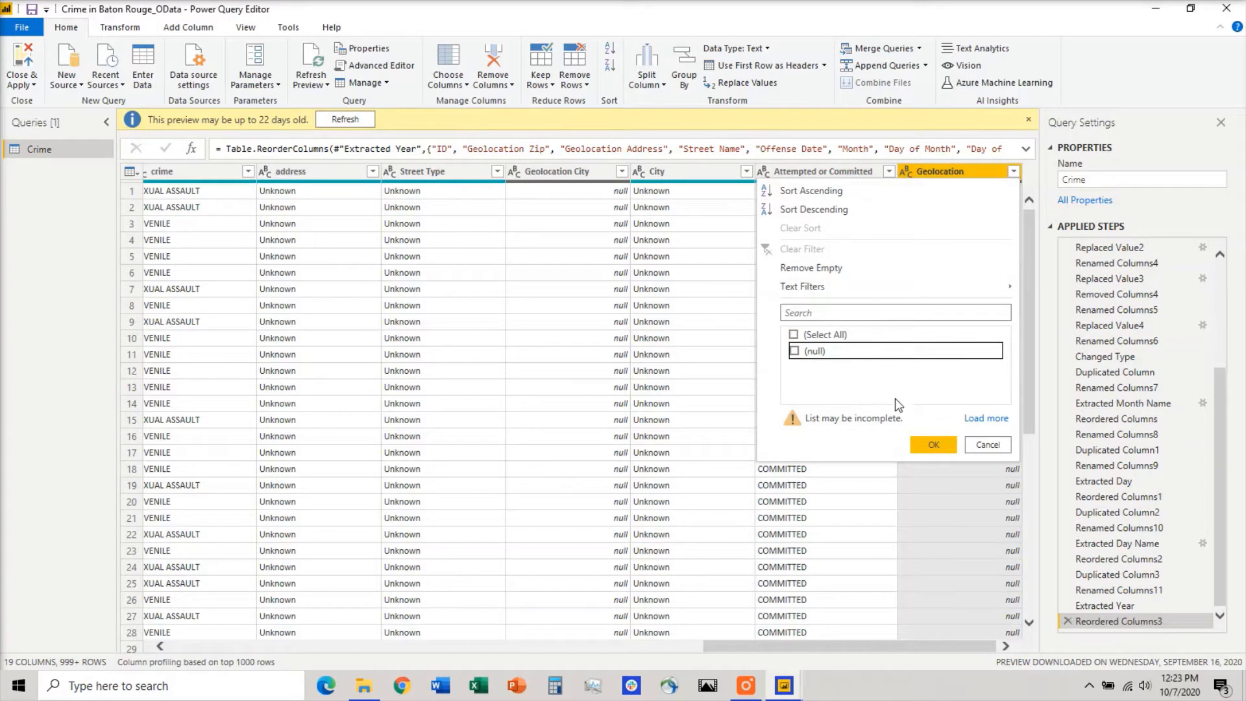
left_click(933, 445)
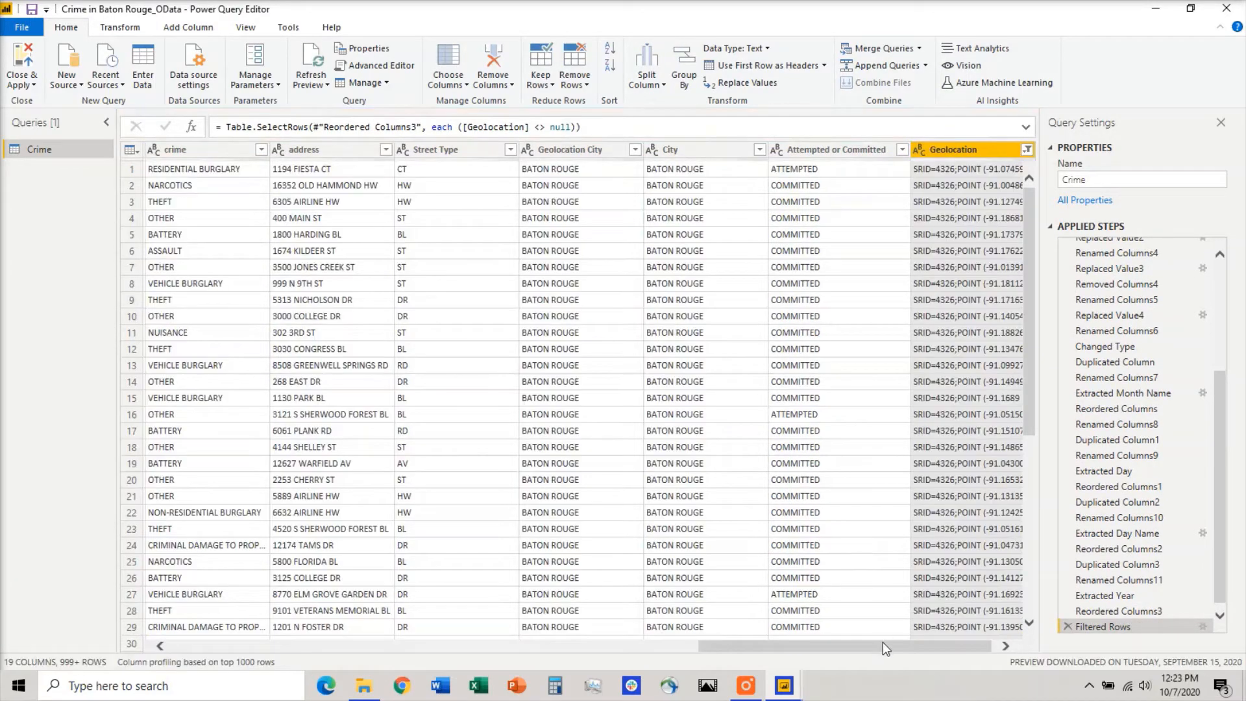
left_click_drag(882, 642, 958, 647)
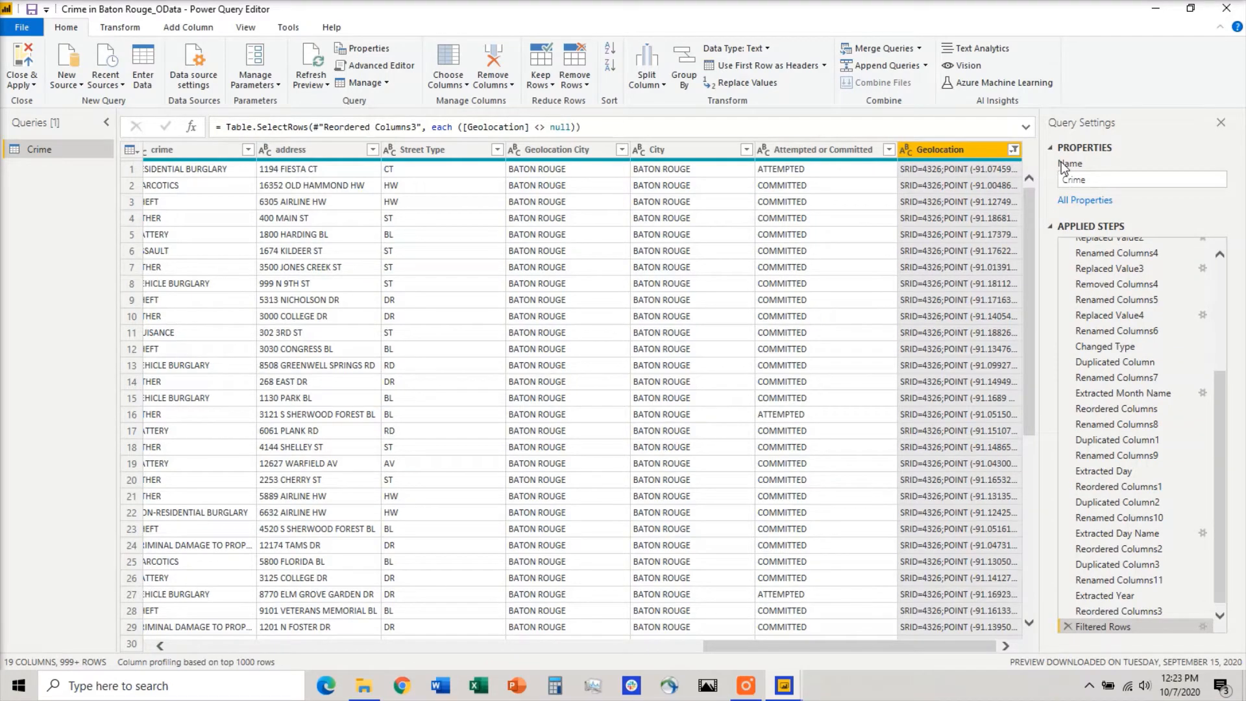
Include the null values in the Geolocation filter again and delete the Filtered Rows step from the query.
left_click(1012, 150)
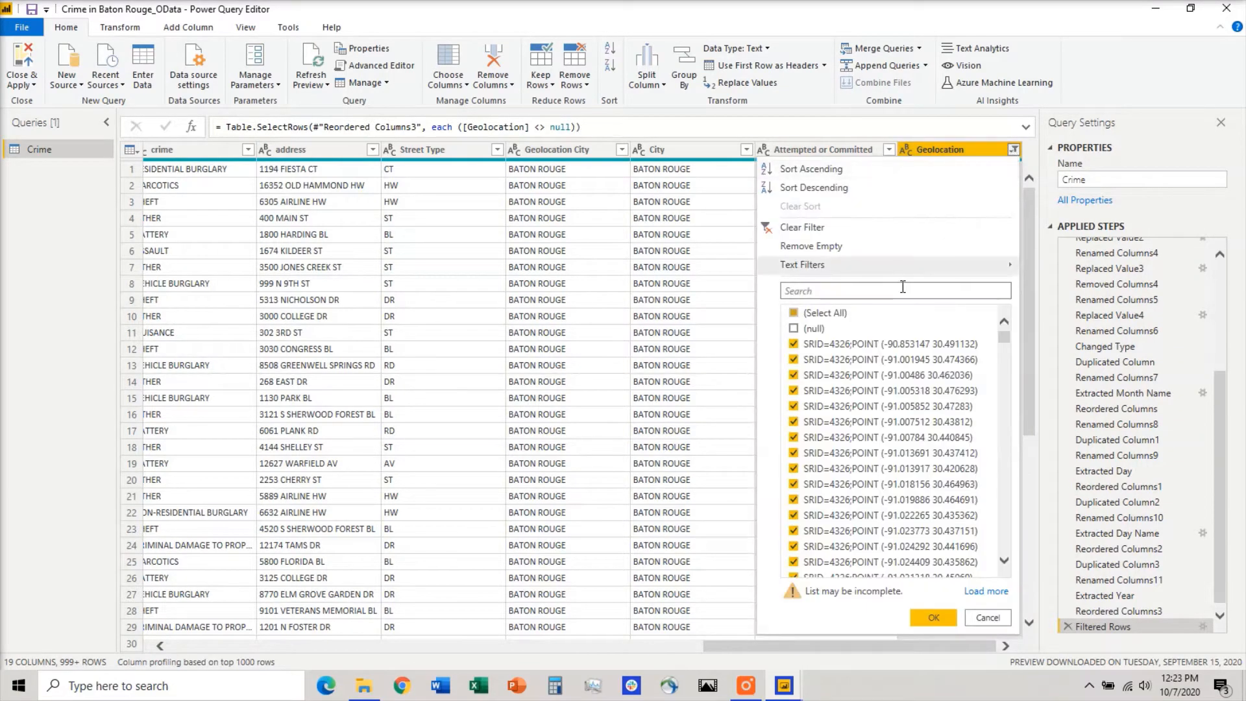
left_click(794, 329)
left_click(942, 617)
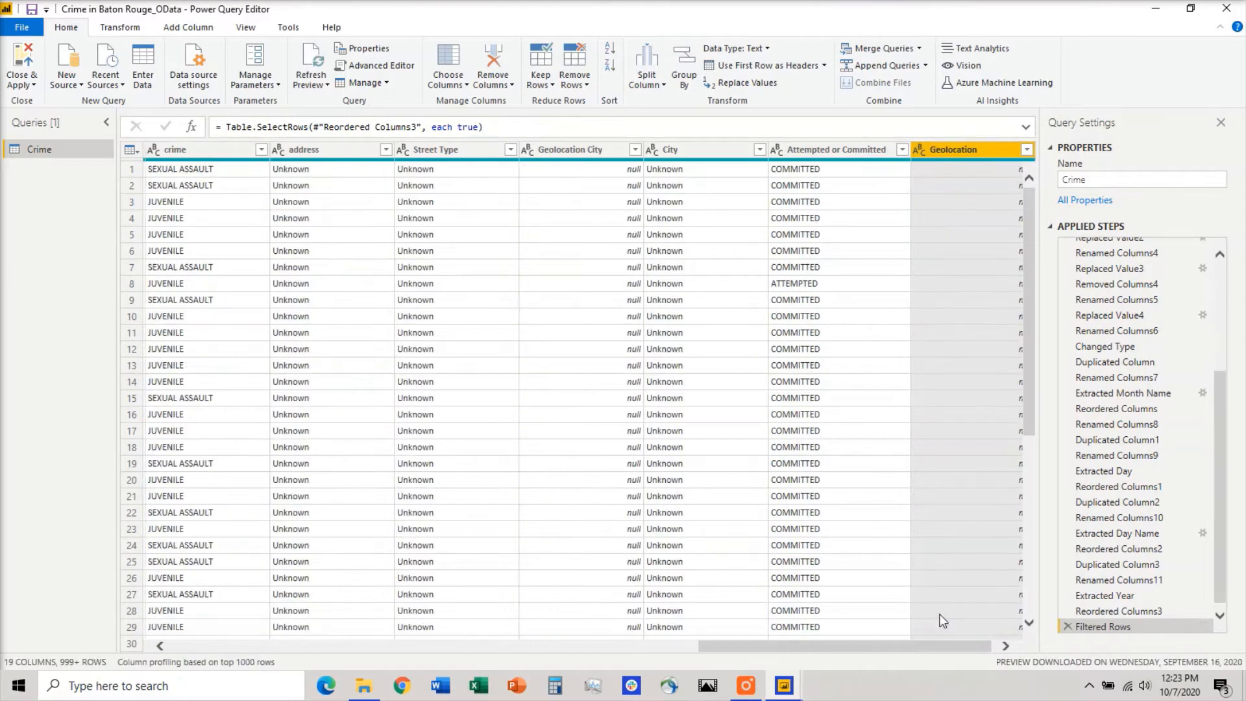
left_click(1067, 626)
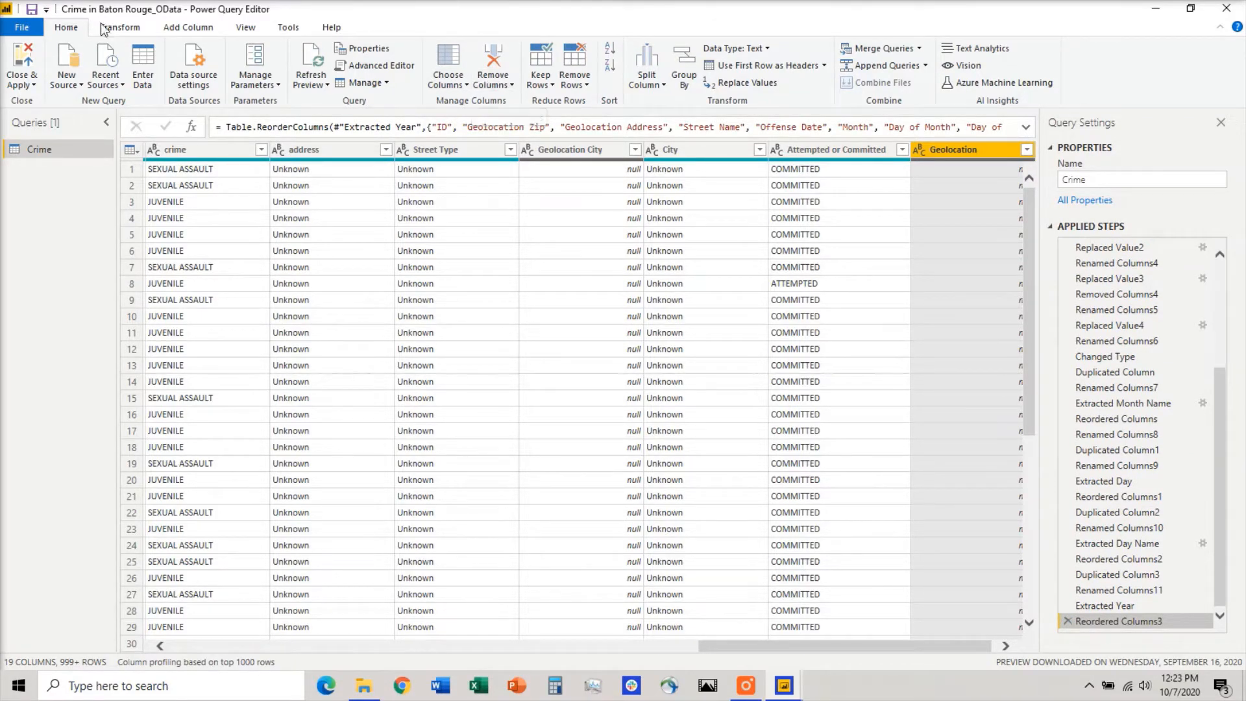
Split the Geolocation column at each occurrence of the custom delimiter "(" into 3 columns.
left_click(120, 29)
left_click(482, 81)
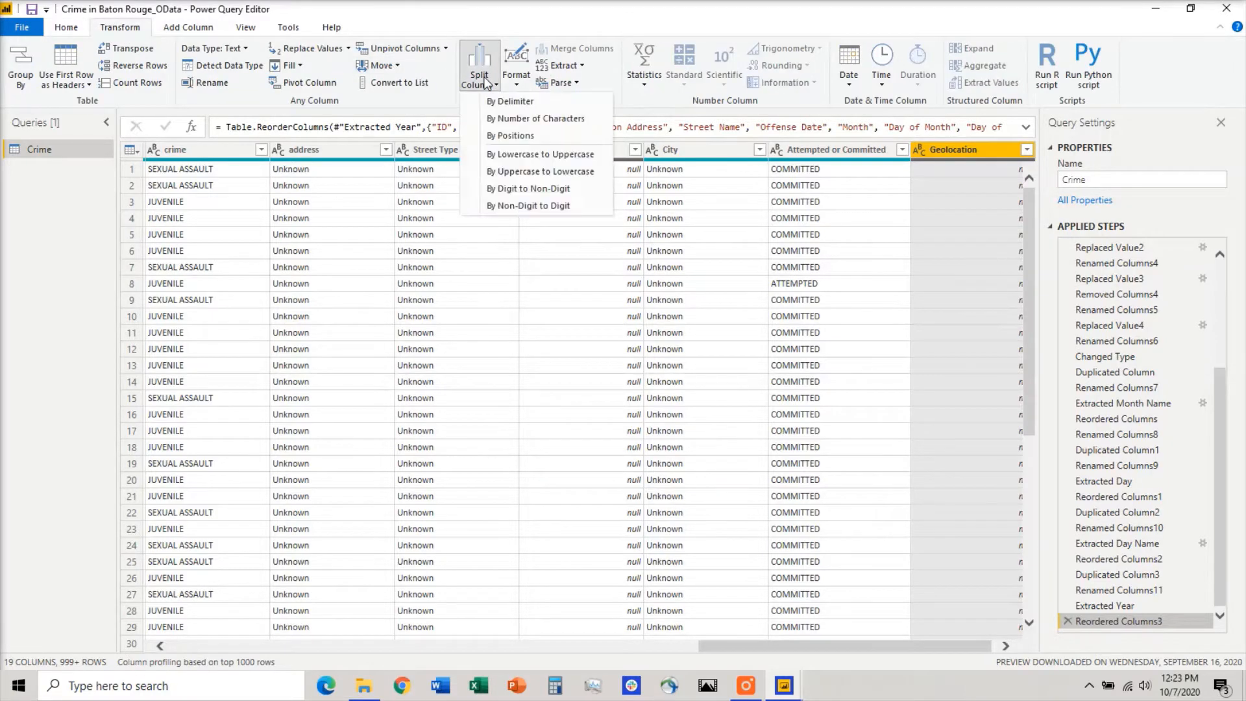
left_click(536, 103)
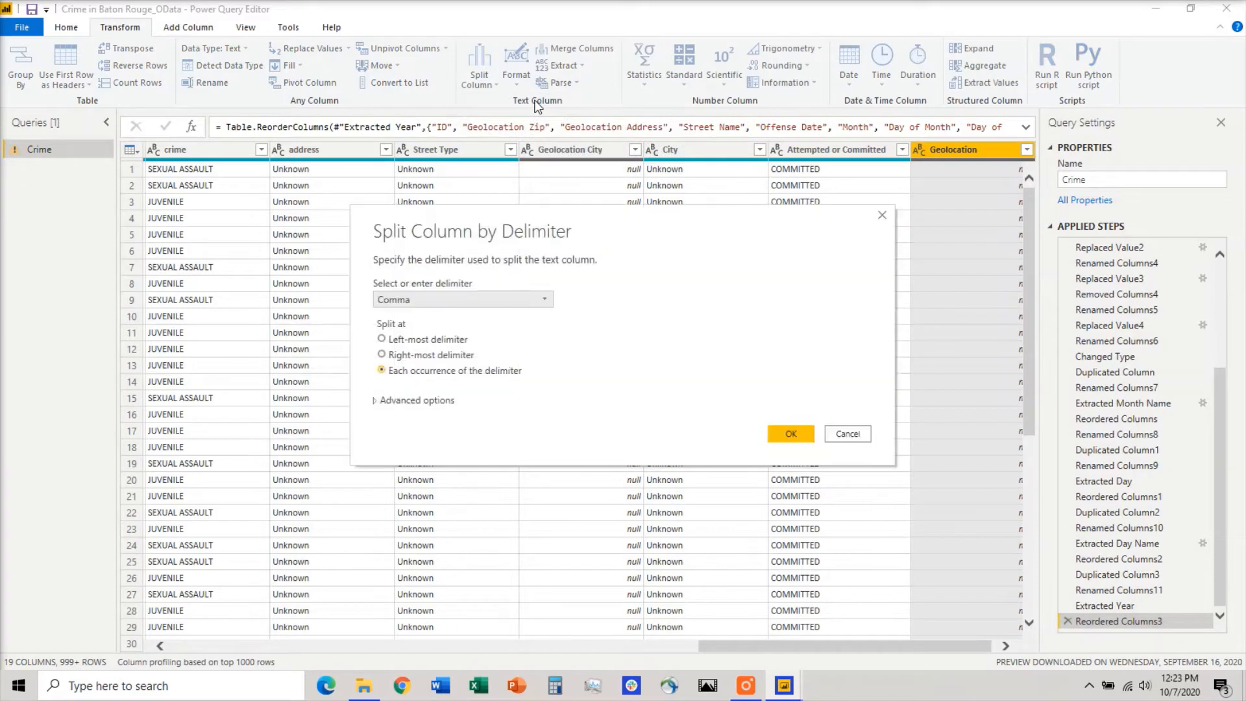
left_click(450, 299)
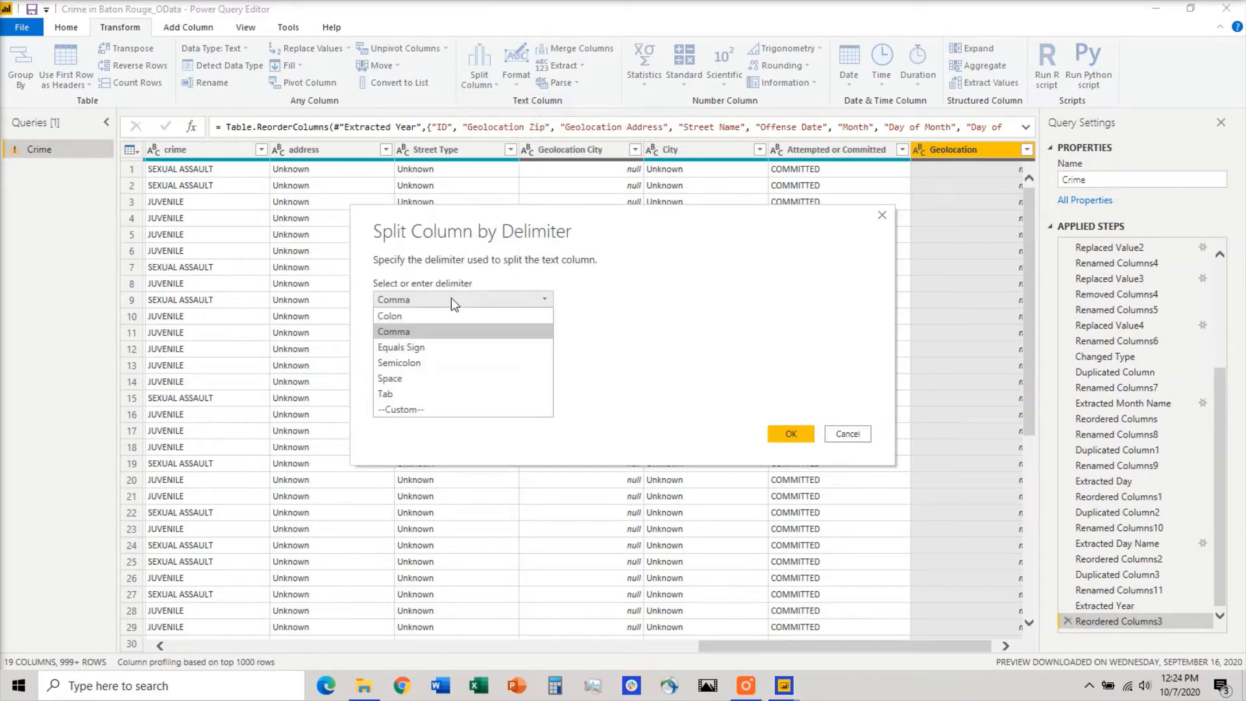
left_click(405, 408)
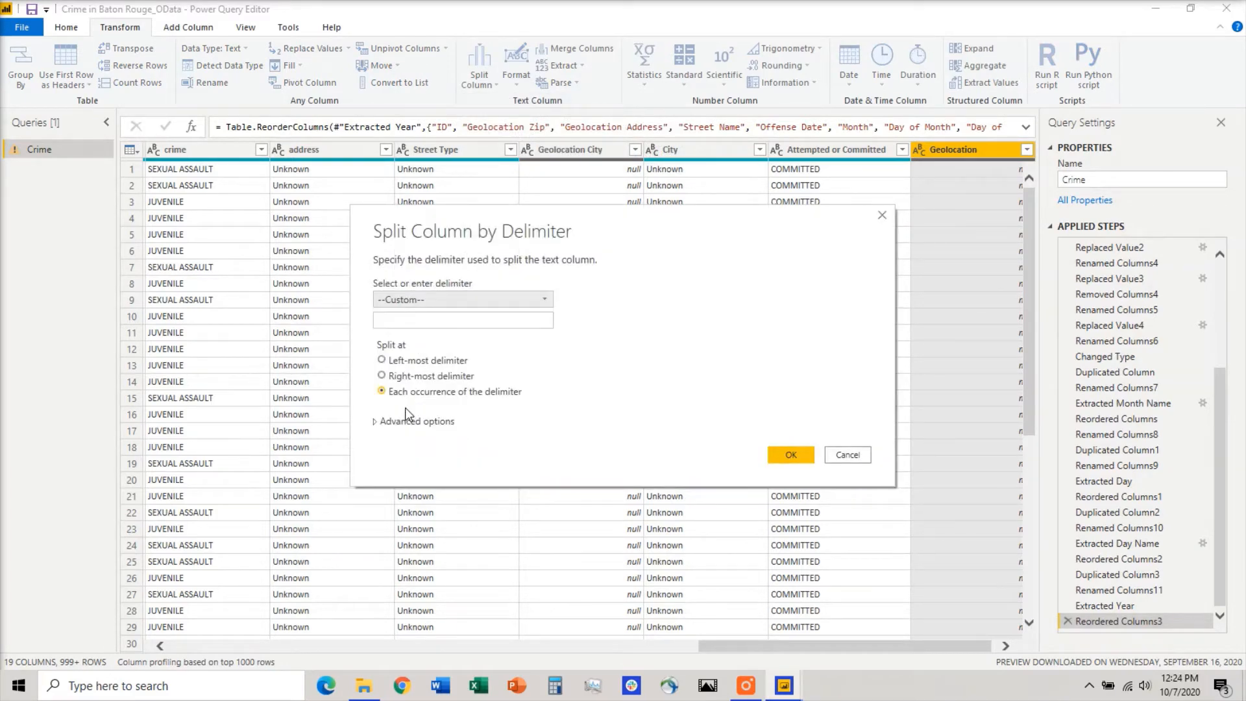
left_click(457, 320)
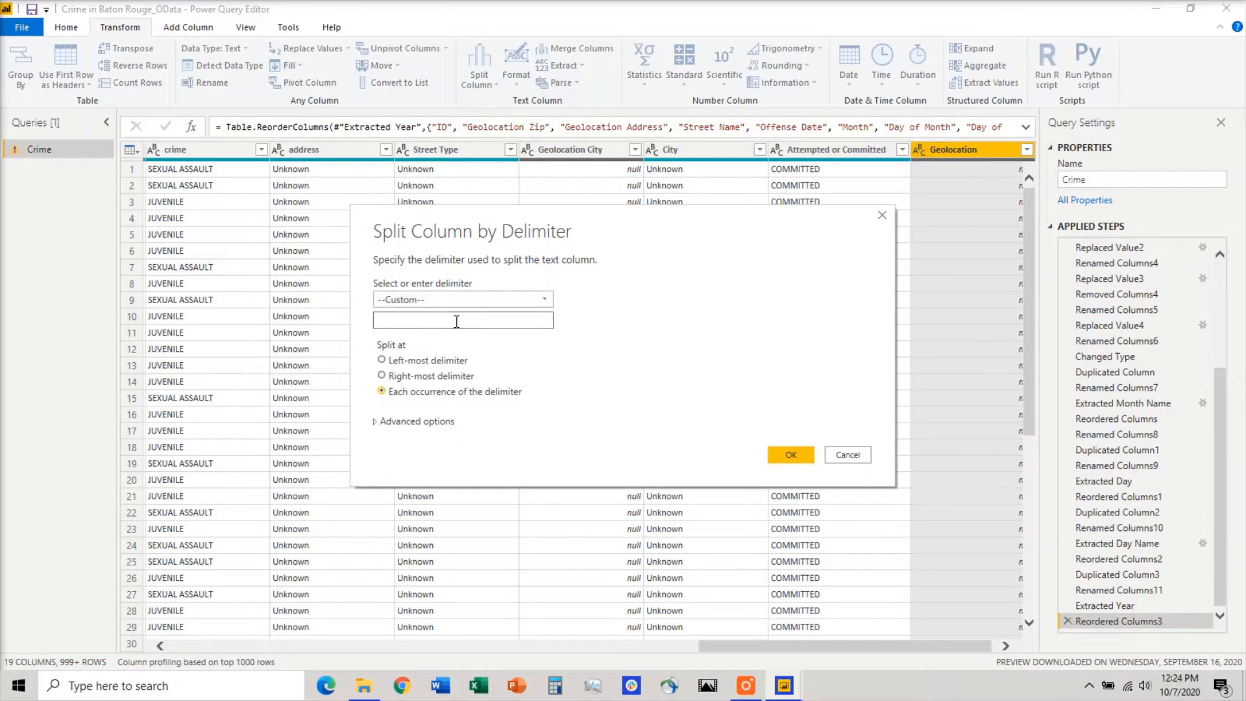
type("(")
left_click(416, 422)
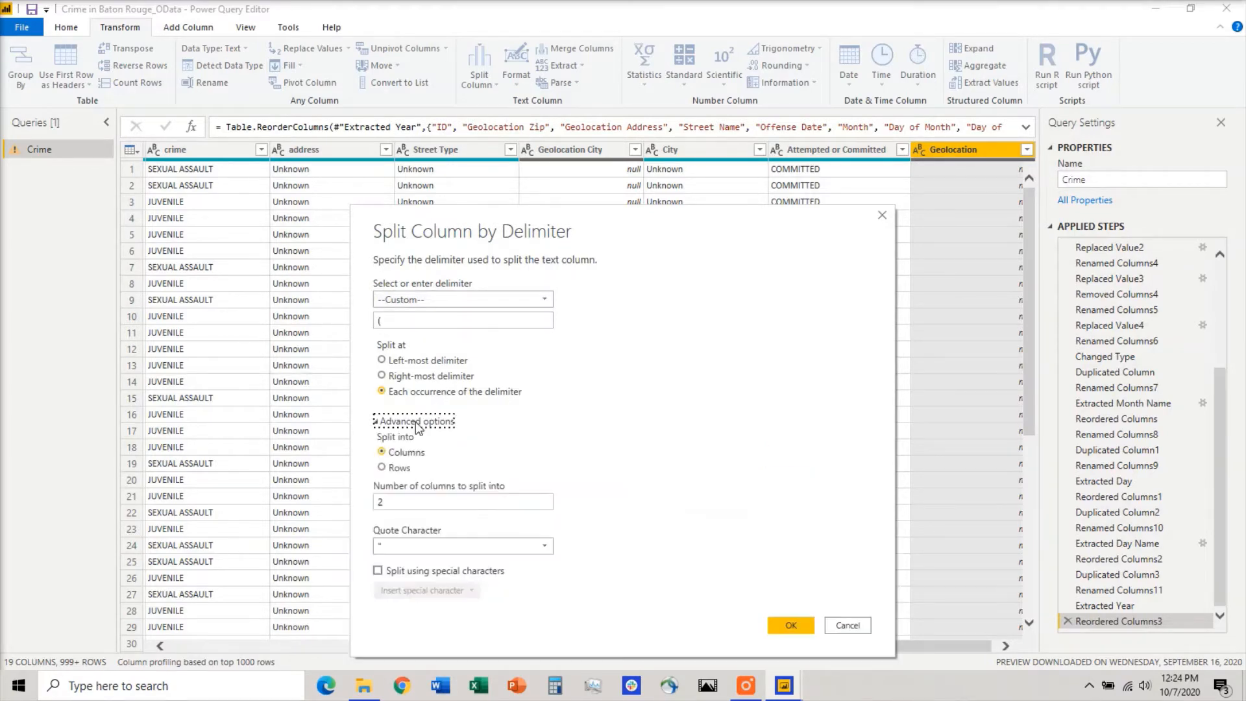
left_click(417, 501)
key("BackSpace")
type("3")
left_click(791, 626)
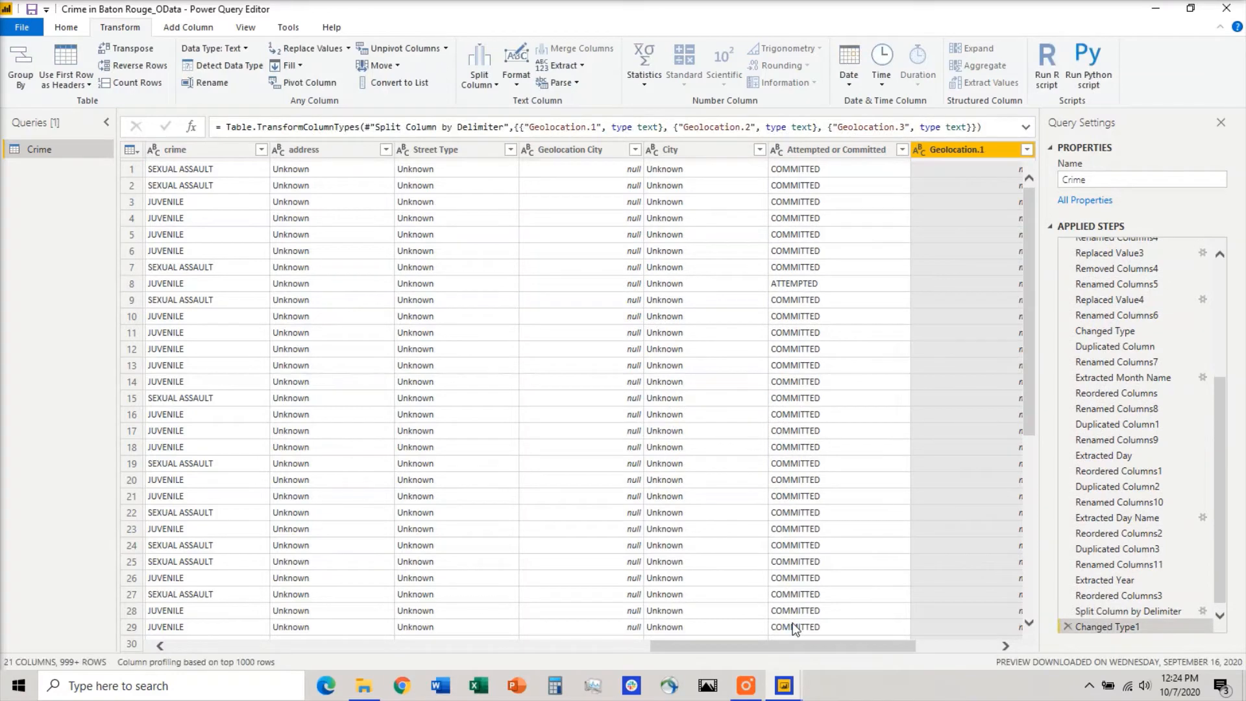
Filter the null values out of the Geolocation.1 column.
left_click_drag(757, 645, 926, 651)
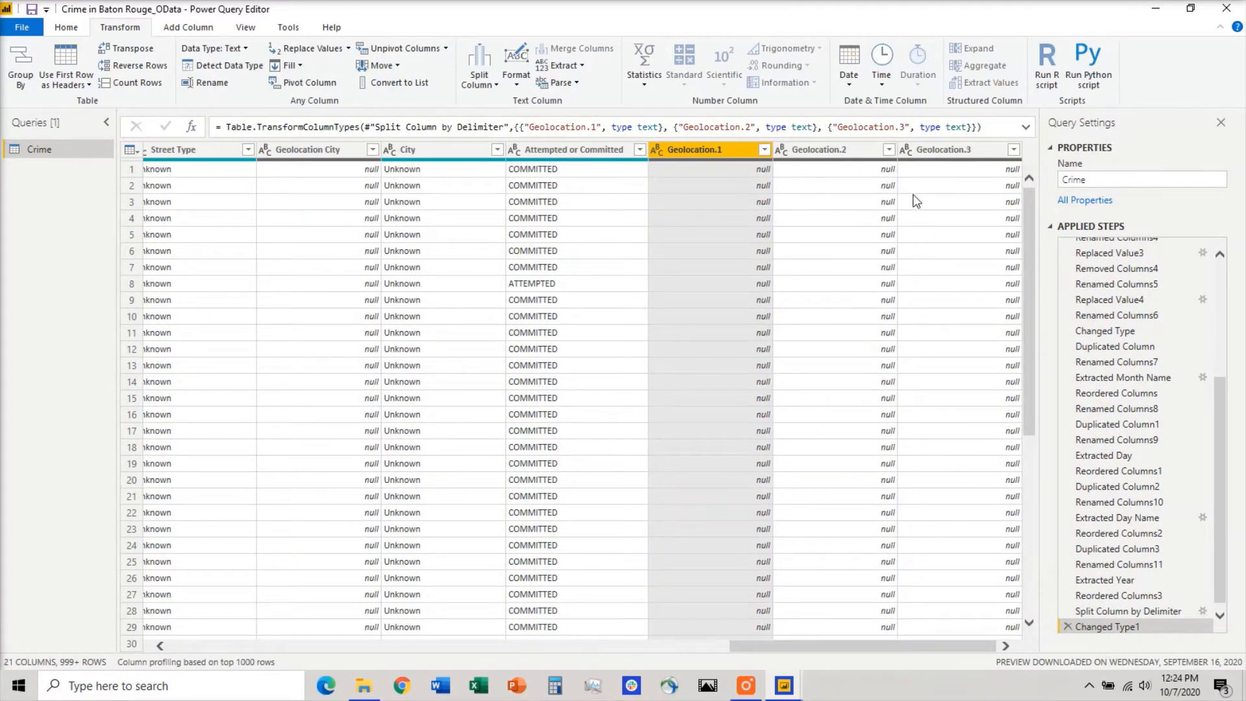
left_click(764, 150)
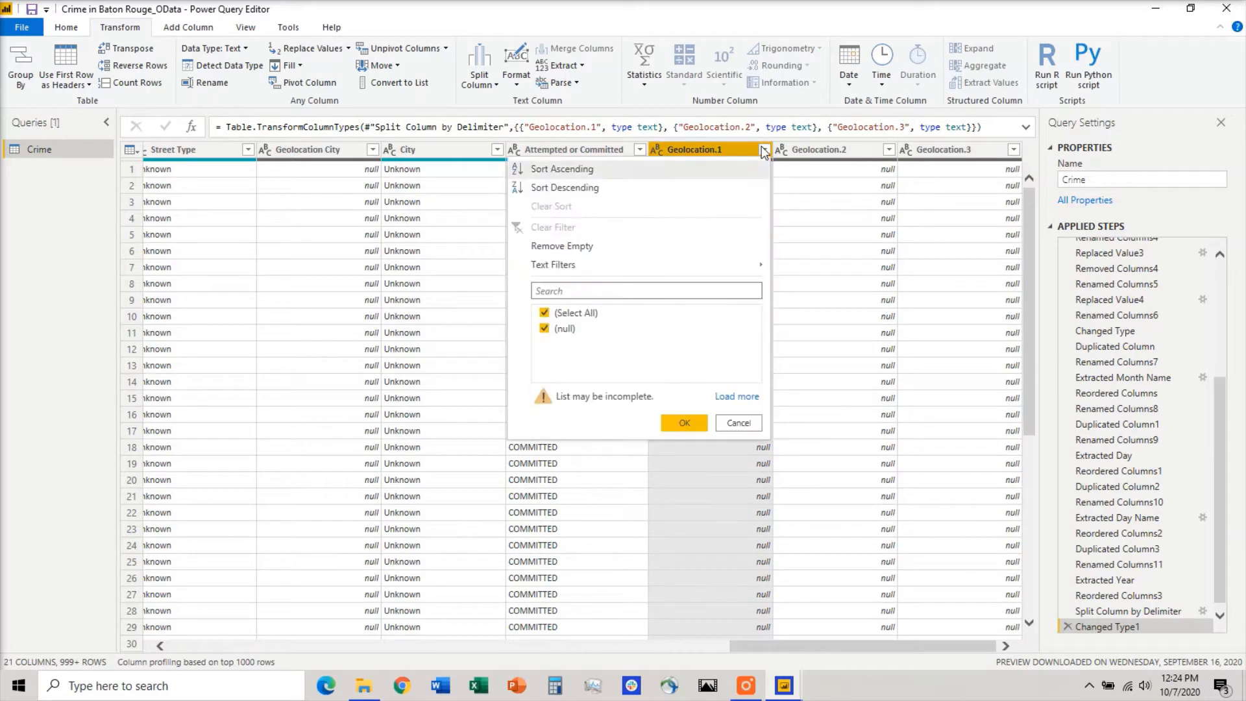
left_click(545, 329)
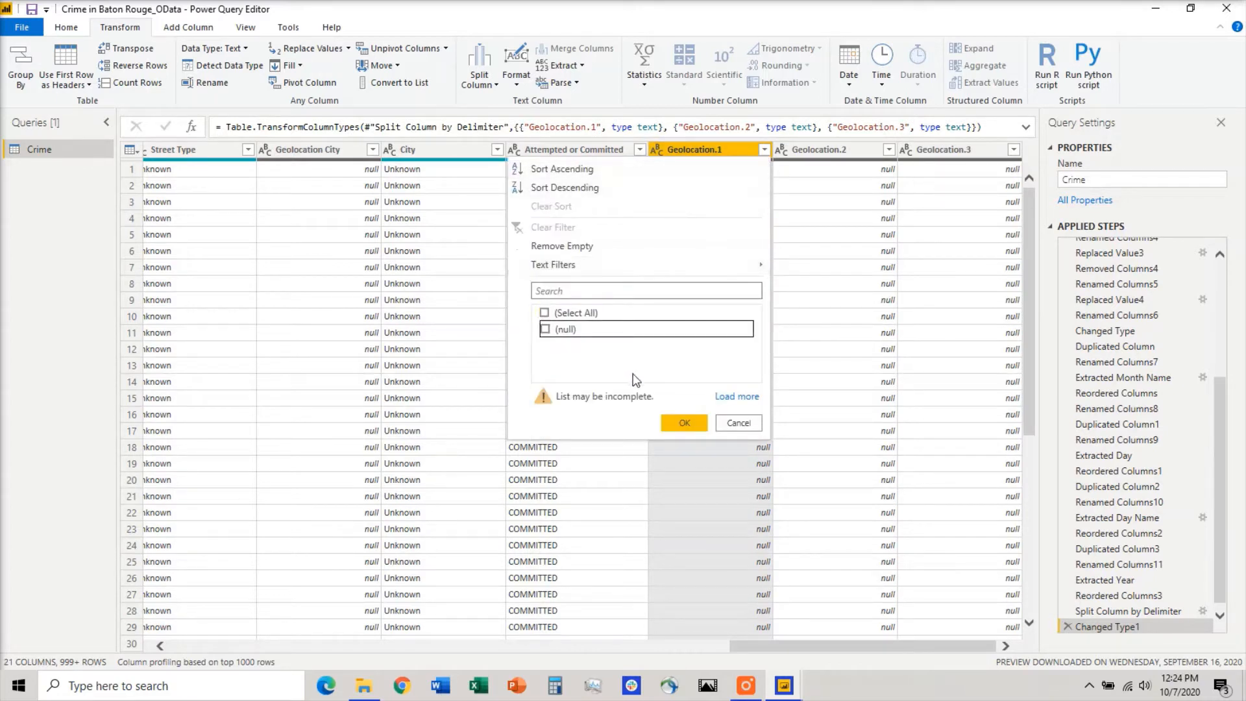
left_click(684, 423)
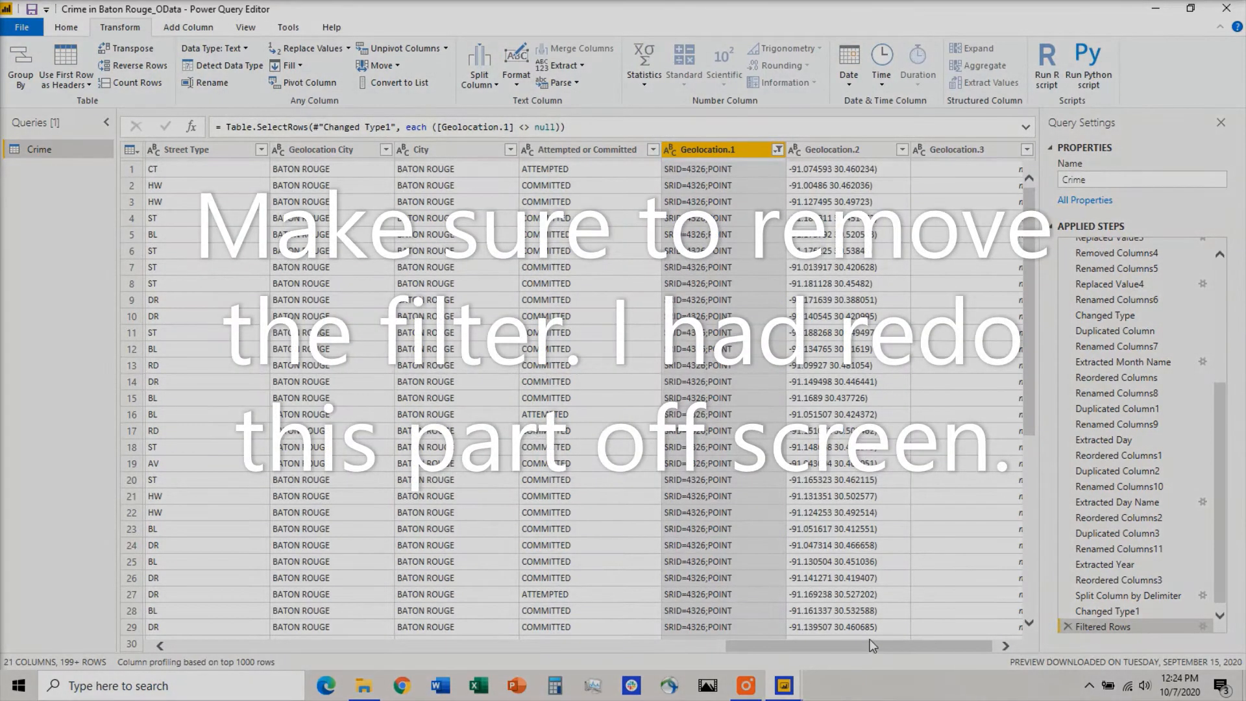
Remove the Geolocation.1 and Geolocation.3 columns from the Crime table.
left_click_drag(873, 645, 906, 644)
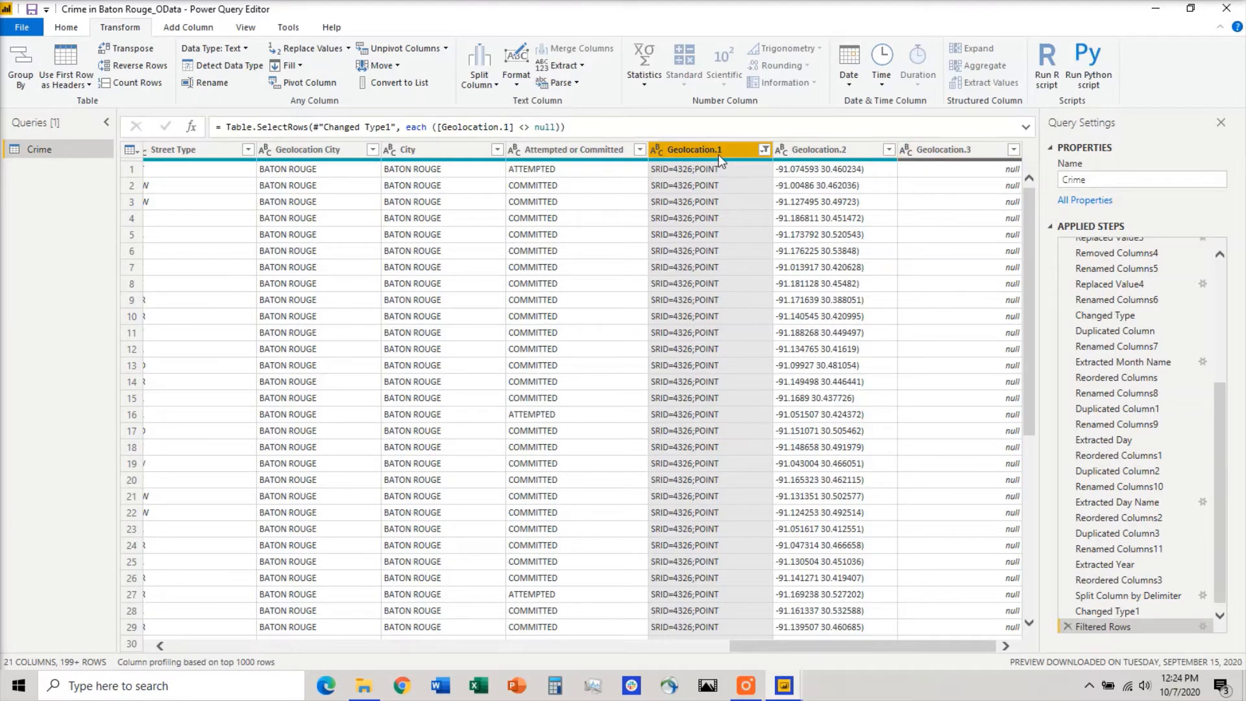
left_click(965, 153)
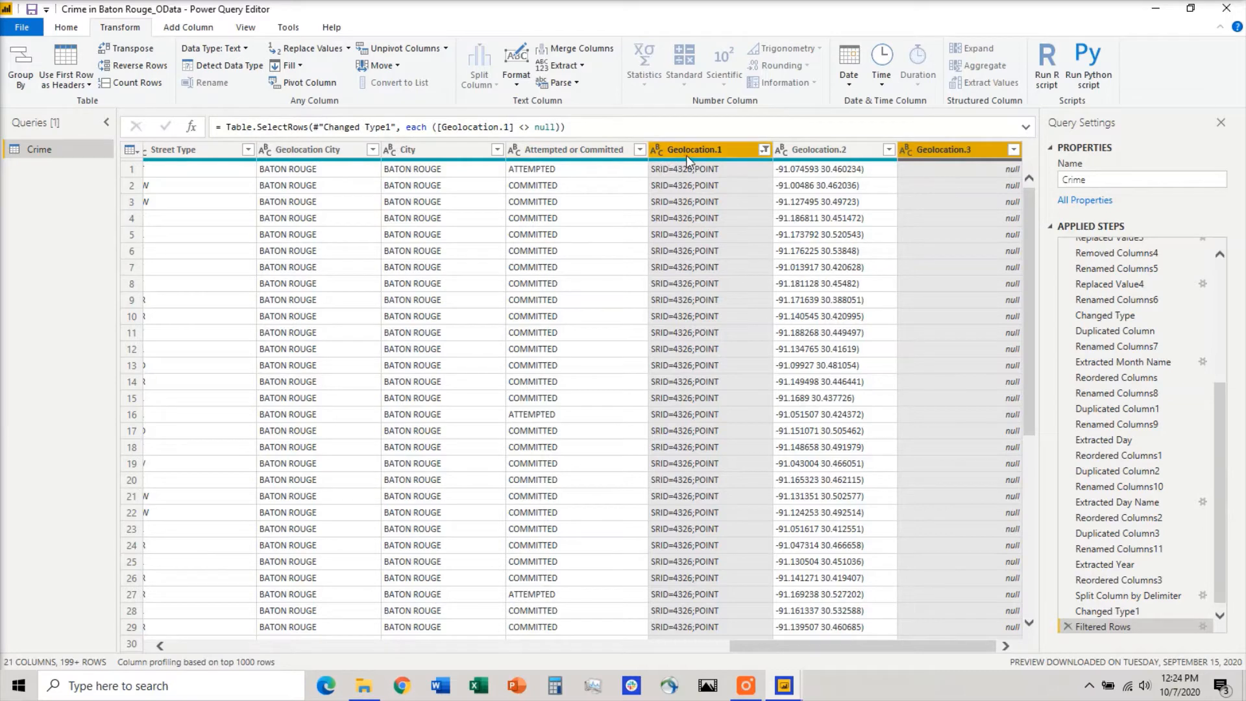
left_click(67, 29)
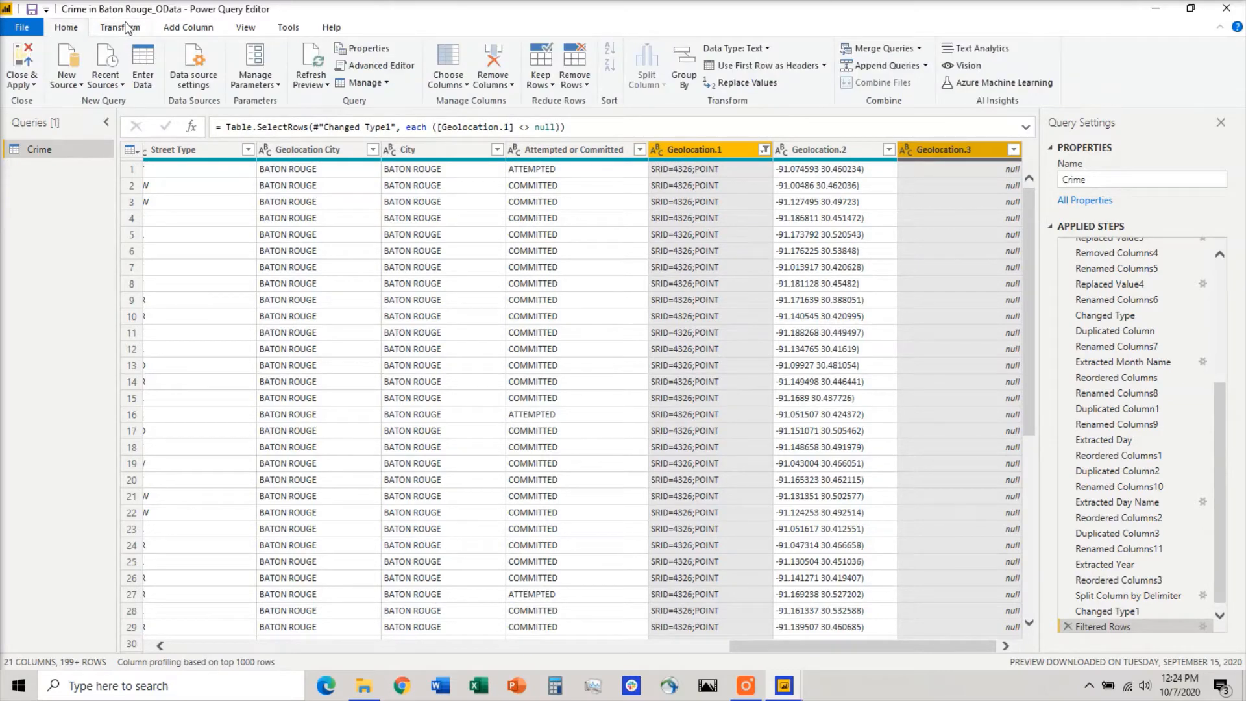
left_click(495, 60)
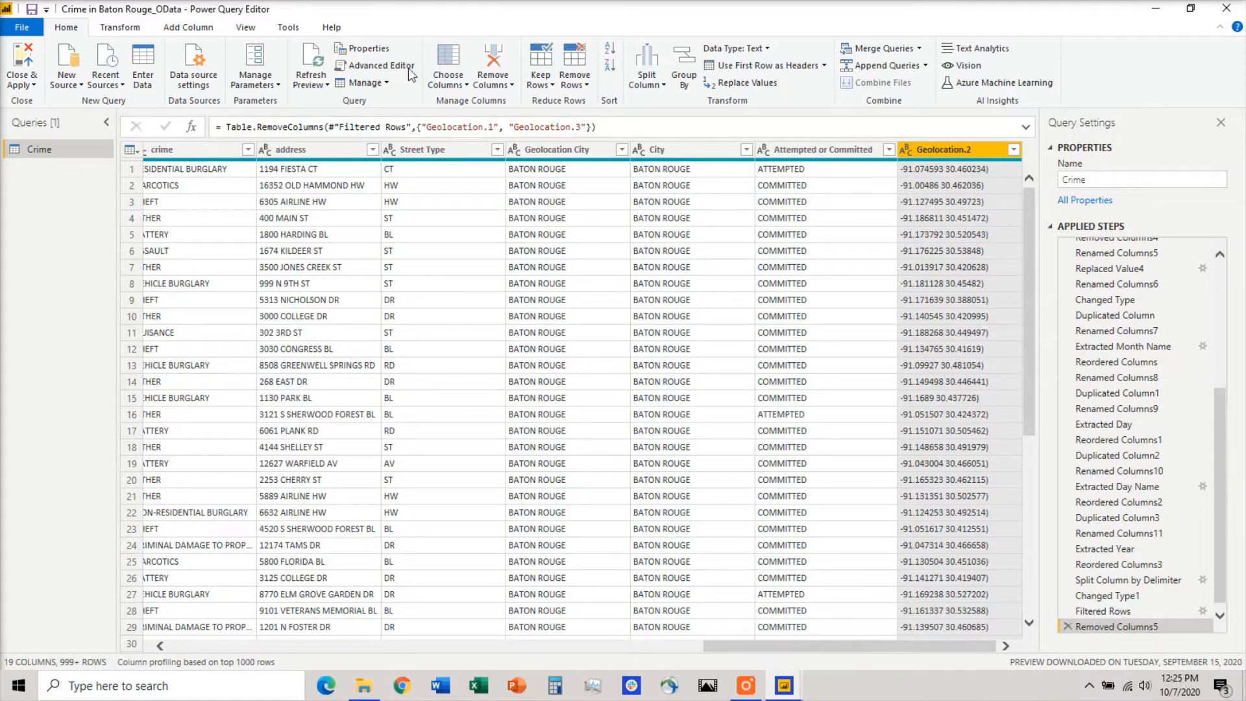
Split the Geolocation.2 column at each occurrence of a space into 2 columns.
left_click(646, 77)
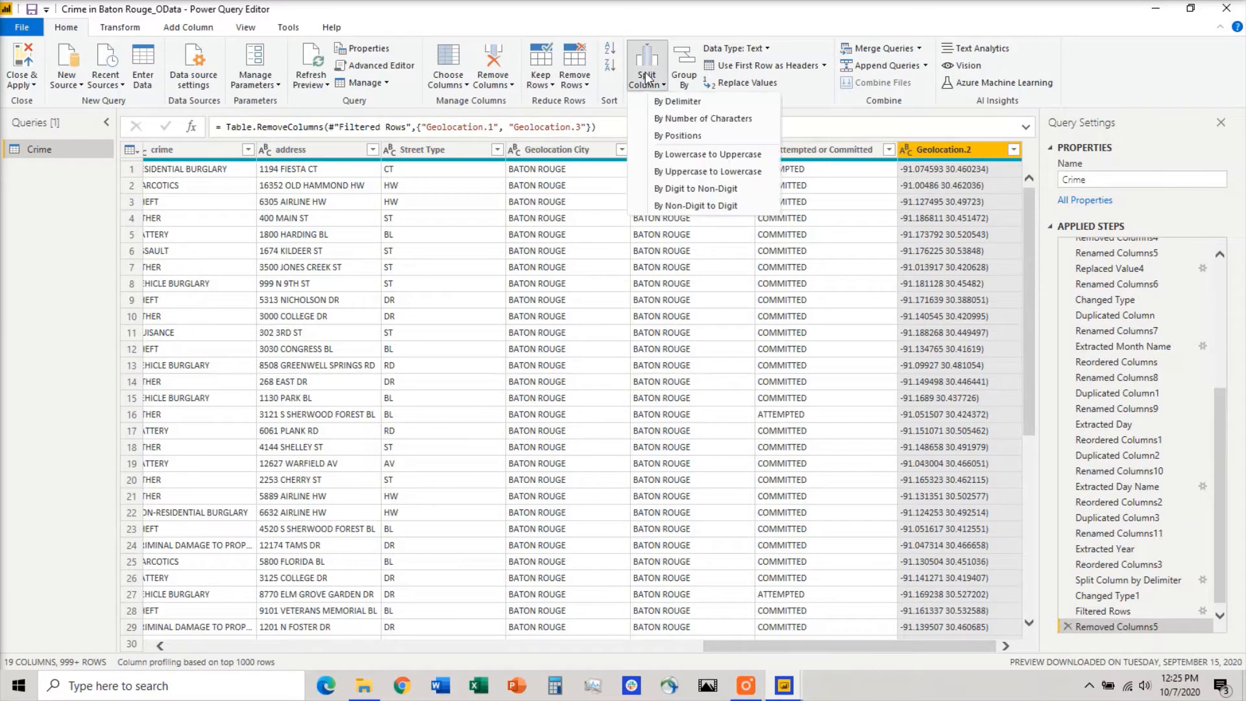
left_click(700, 103)
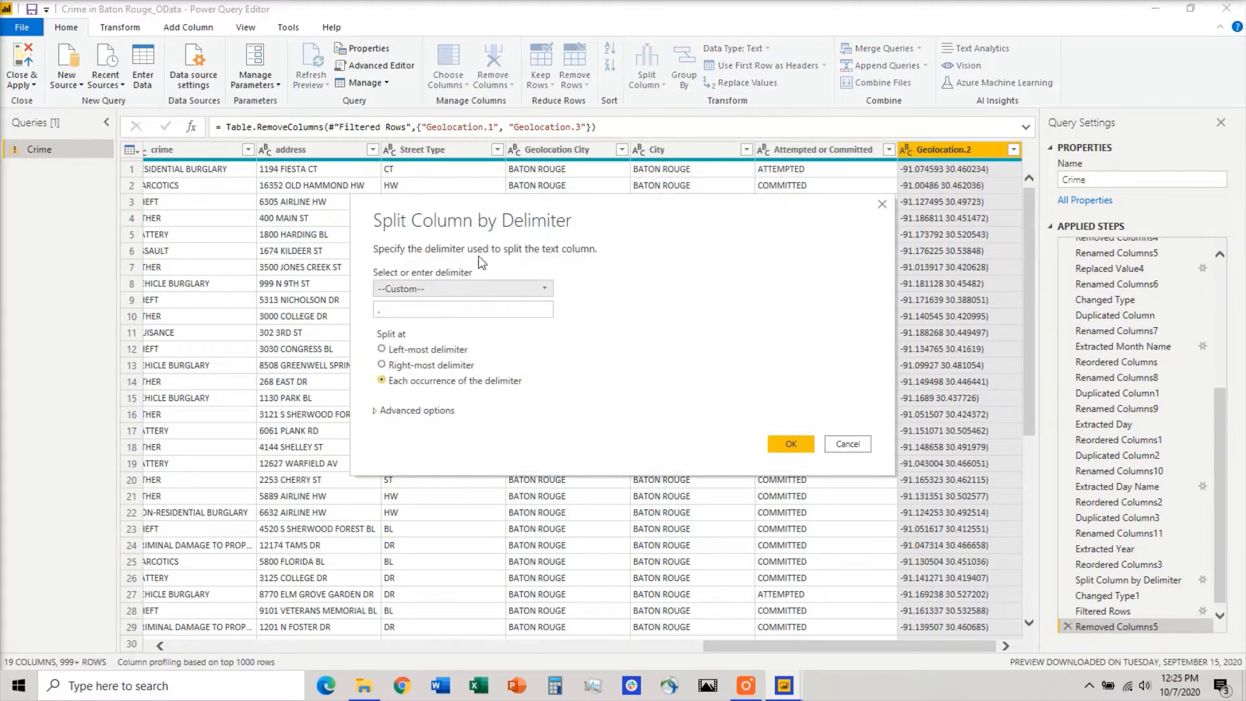
left_click(451, 290)
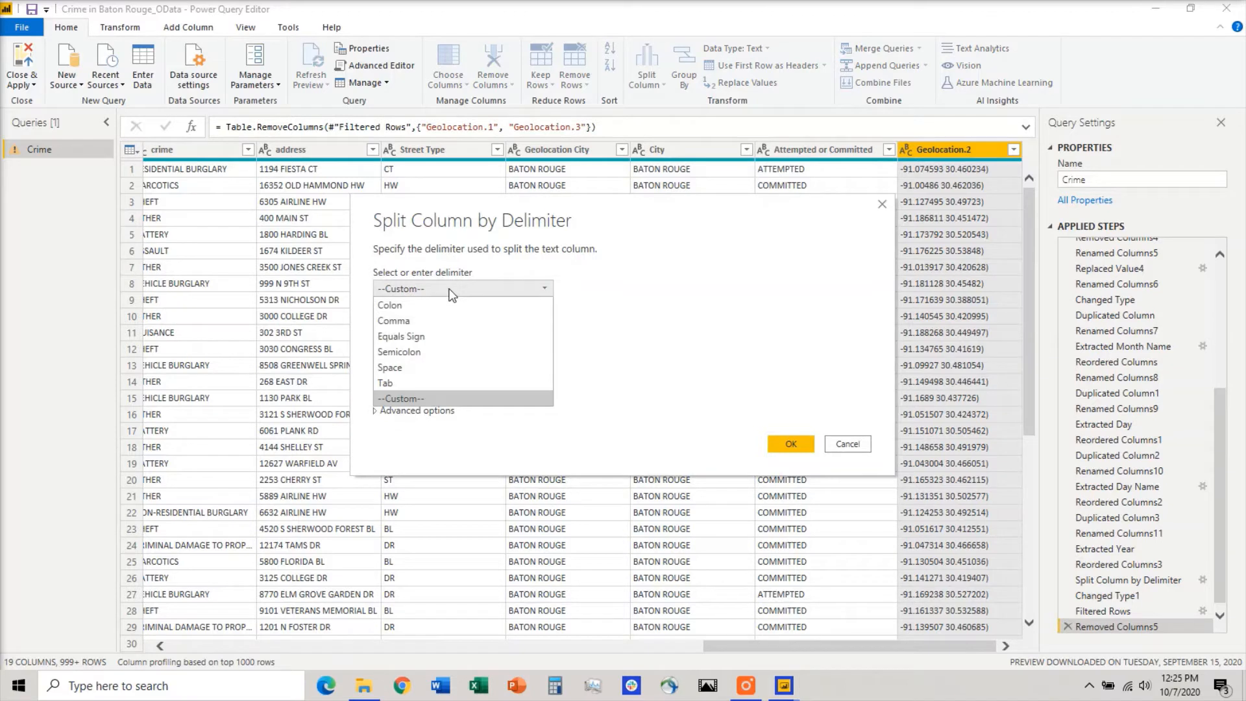
left_click(401, 367)
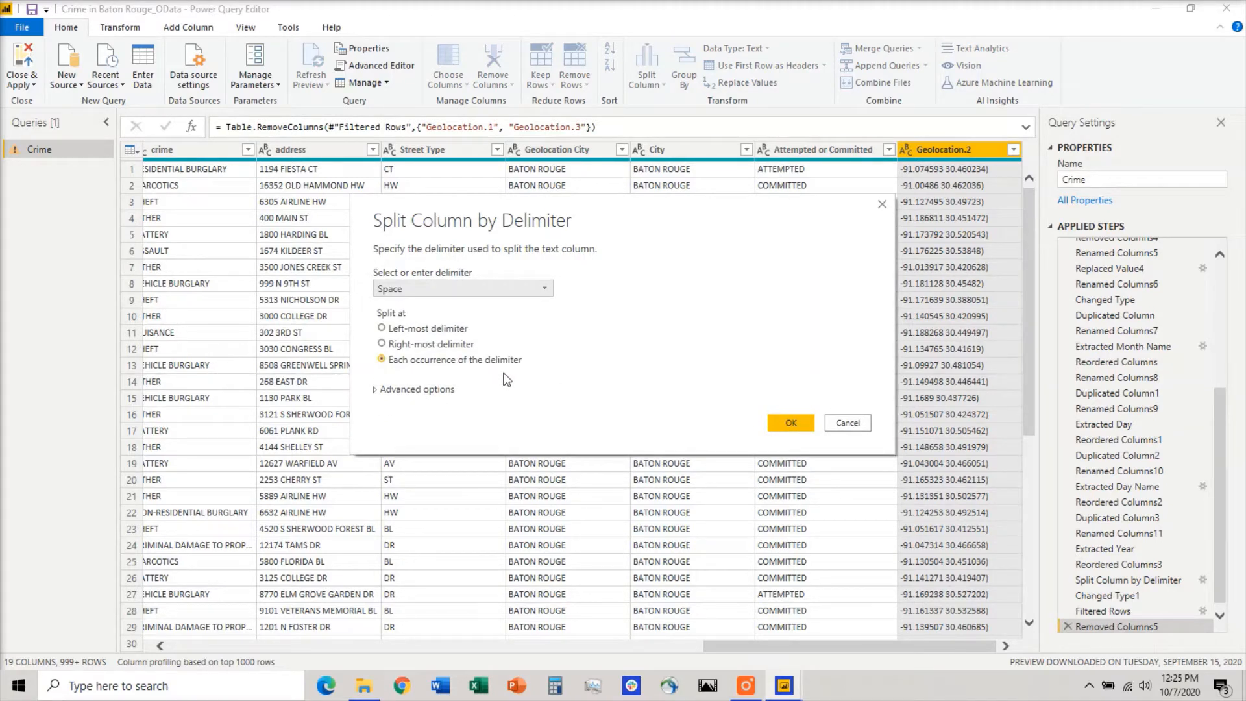
left_click(413, 391)
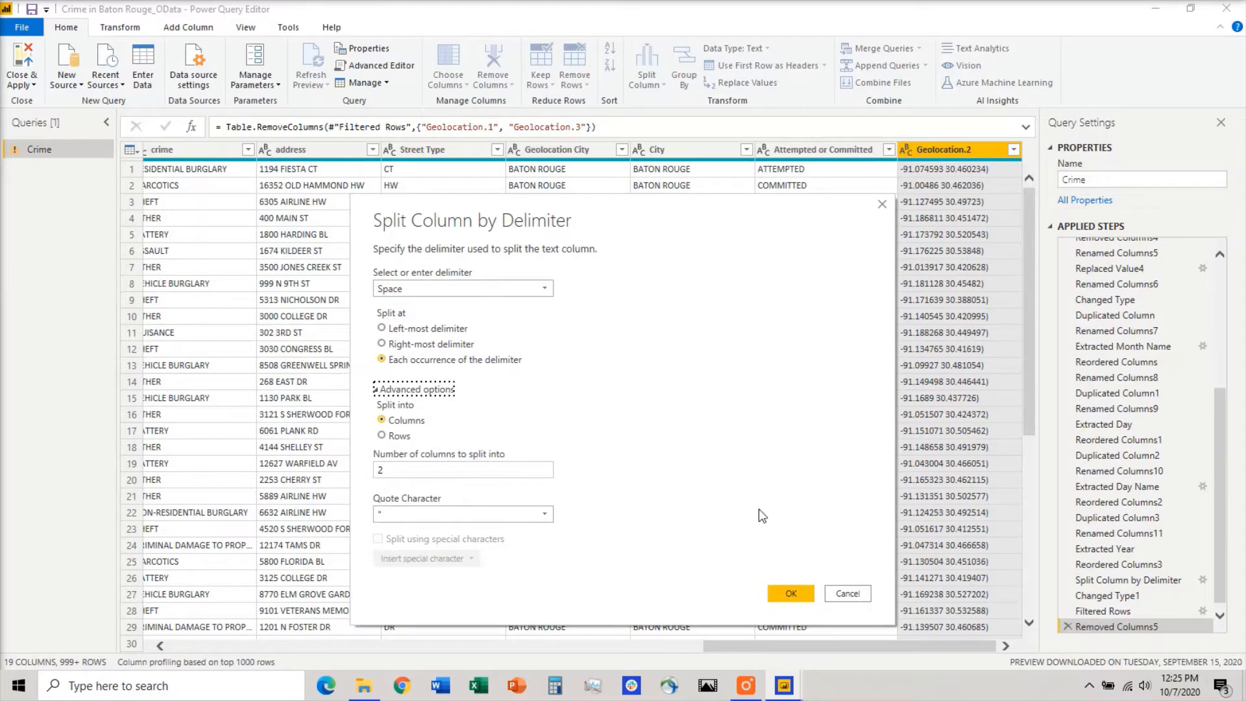
left_click(790, 593)
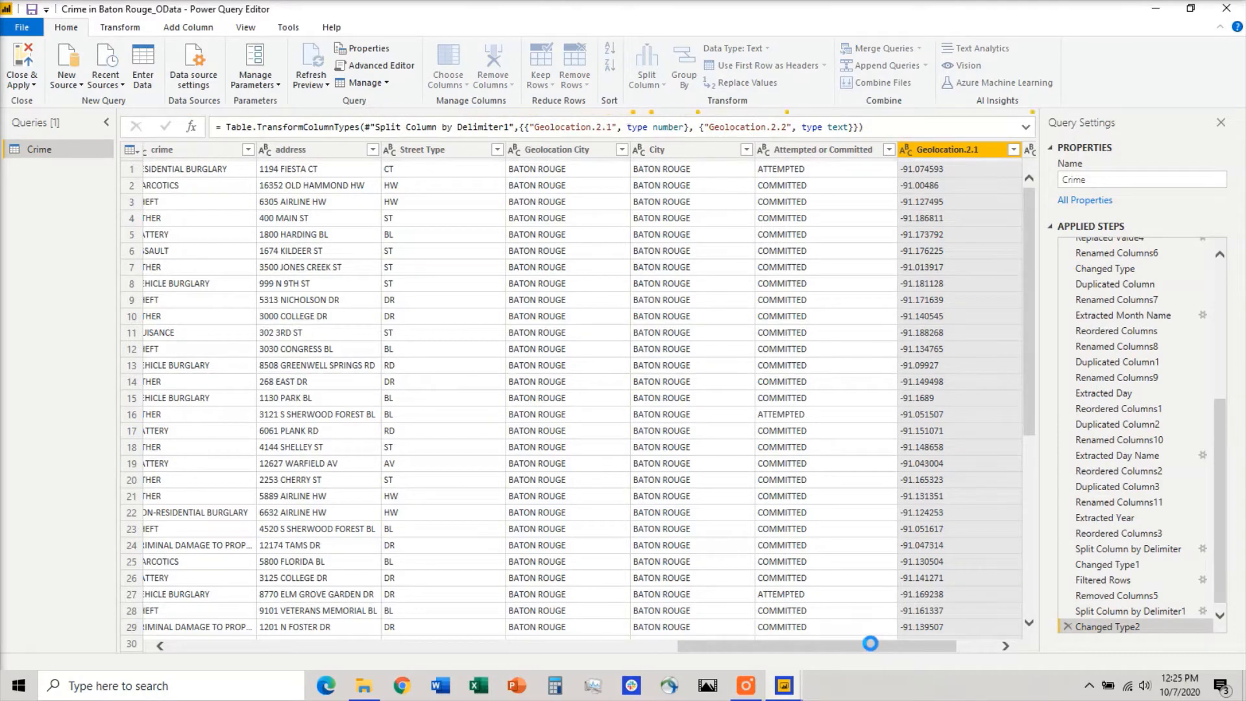
Replace the closing parenthesis ")" with nothing in the Geolocation.2.2 column.
left_click_drag(911, 647, 1046, 651)
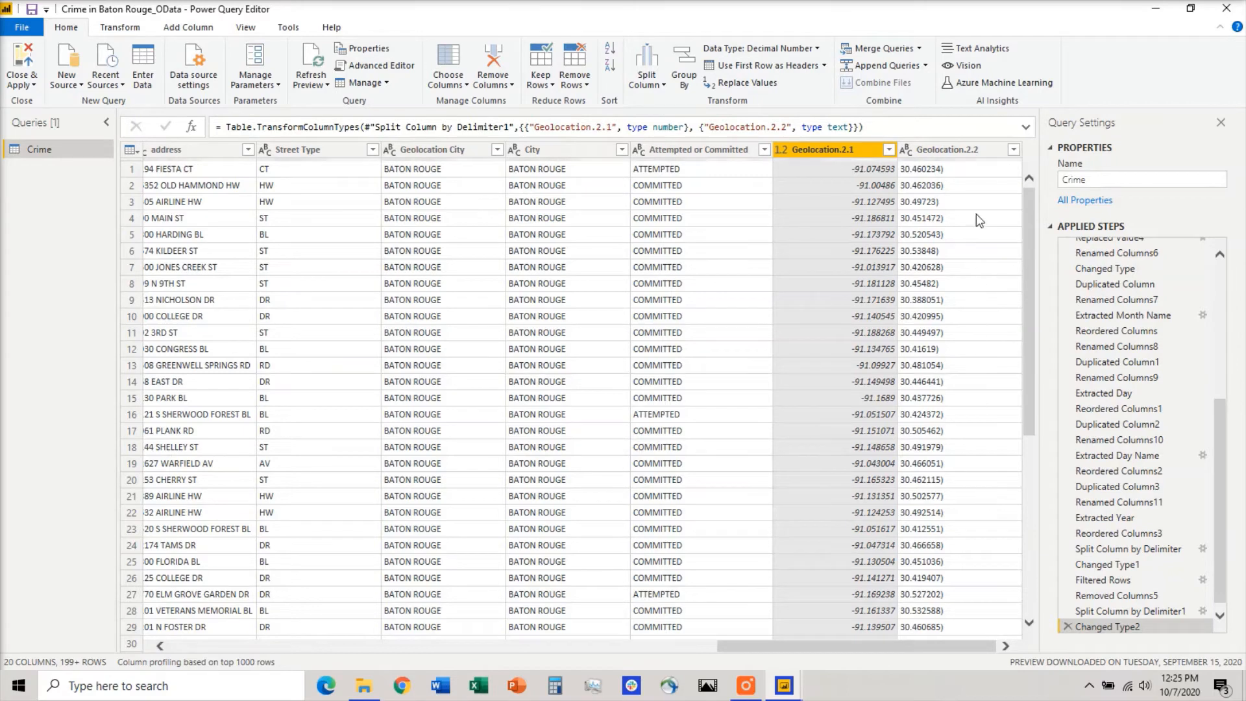
left_click(948, 149)
right_click(947, 147)
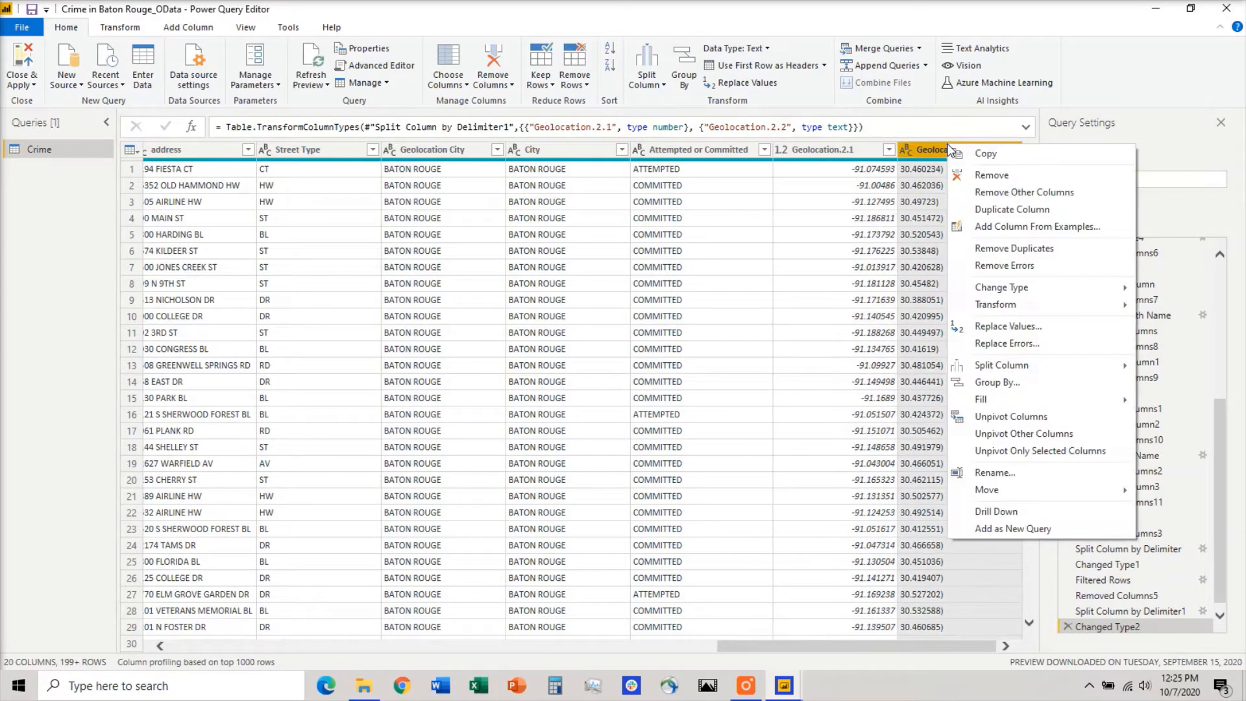
left_click(988, 326)
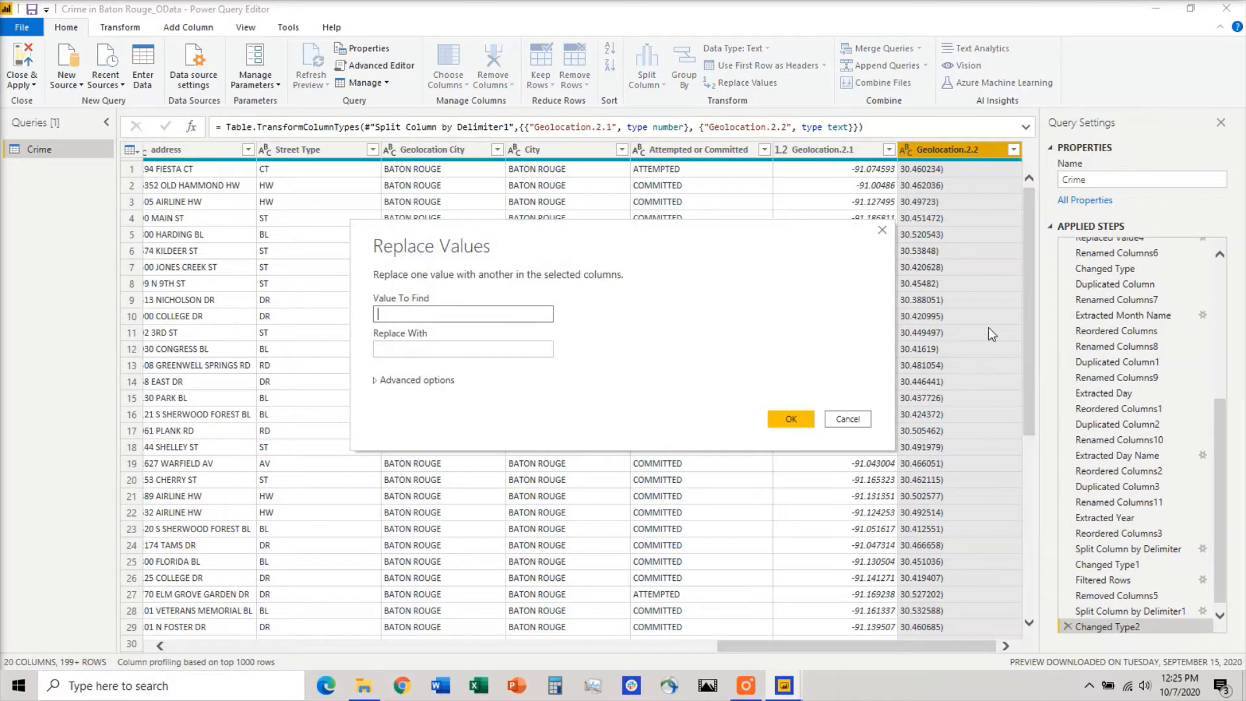
type(")")
key("Tab")
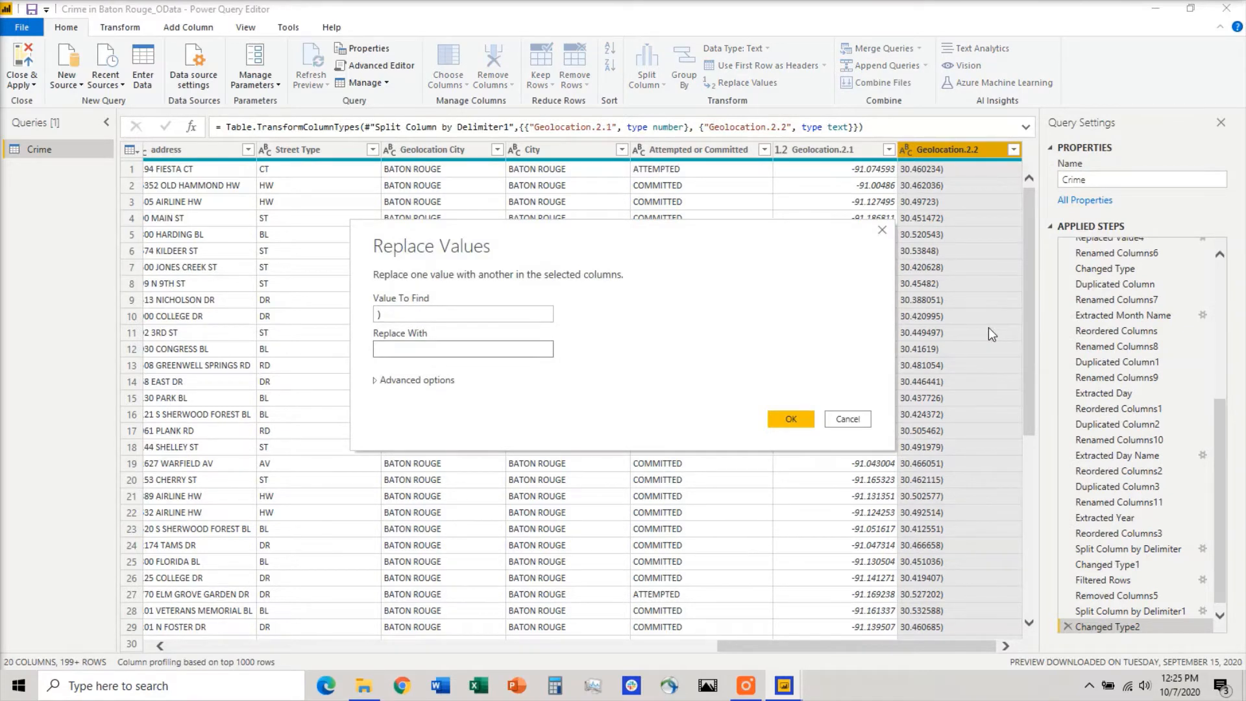
left_click(789, 419)
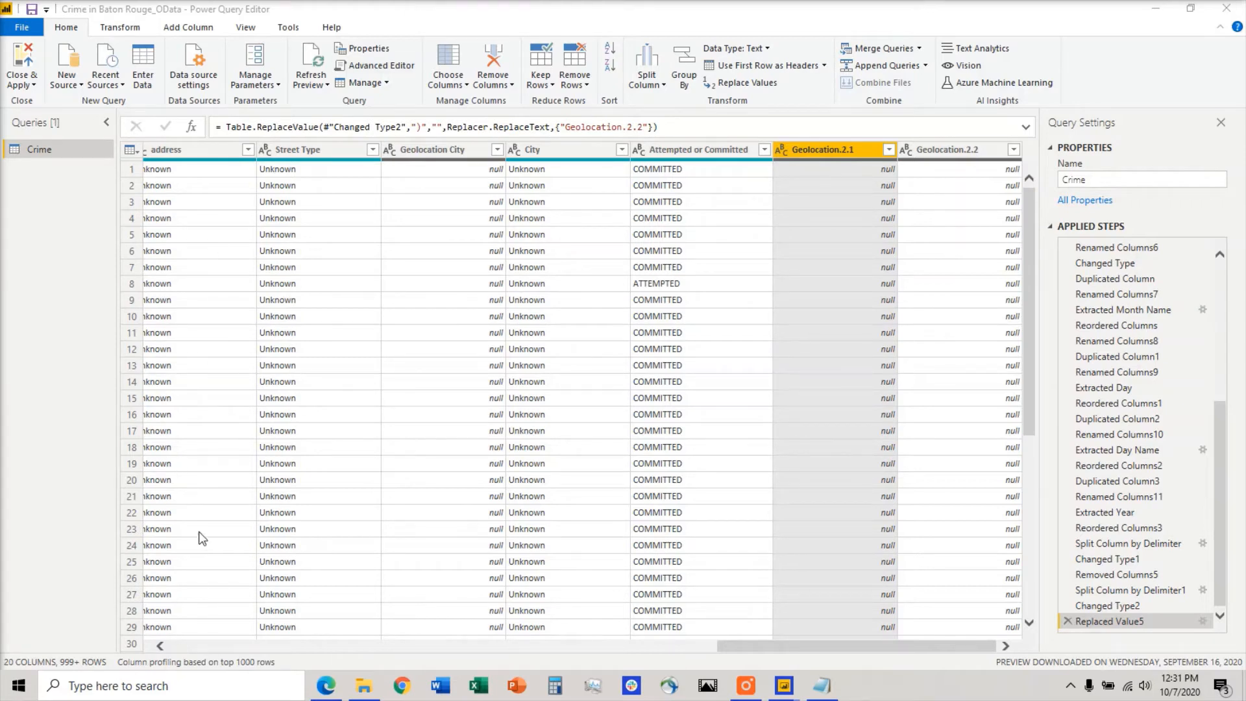
Switch to the GPS Coordinates page in Edge to check which coordinate is latitude and which is longitude, and return to Power Query Editor.
left_click(324, 689)
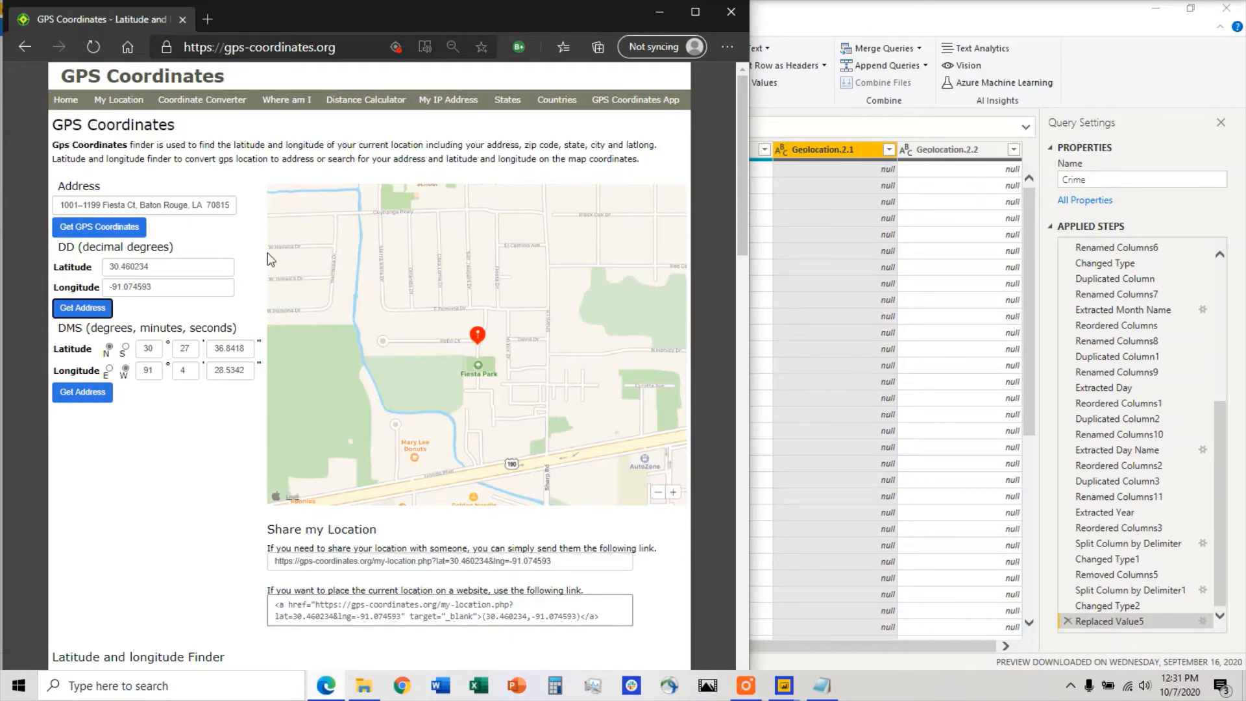
left_click(650, 18)
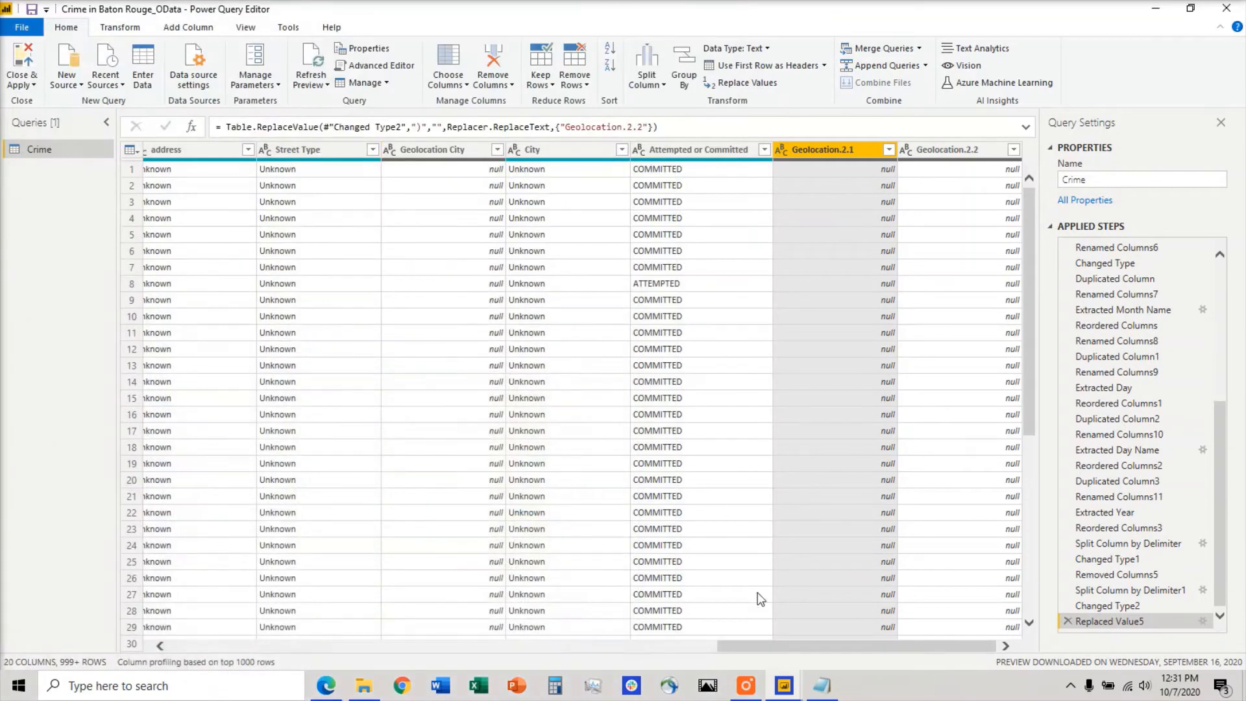
Rename the Geolocation.2.1 column as Longitude, reusing the word noted in Notepad.
left_click(821, 687)
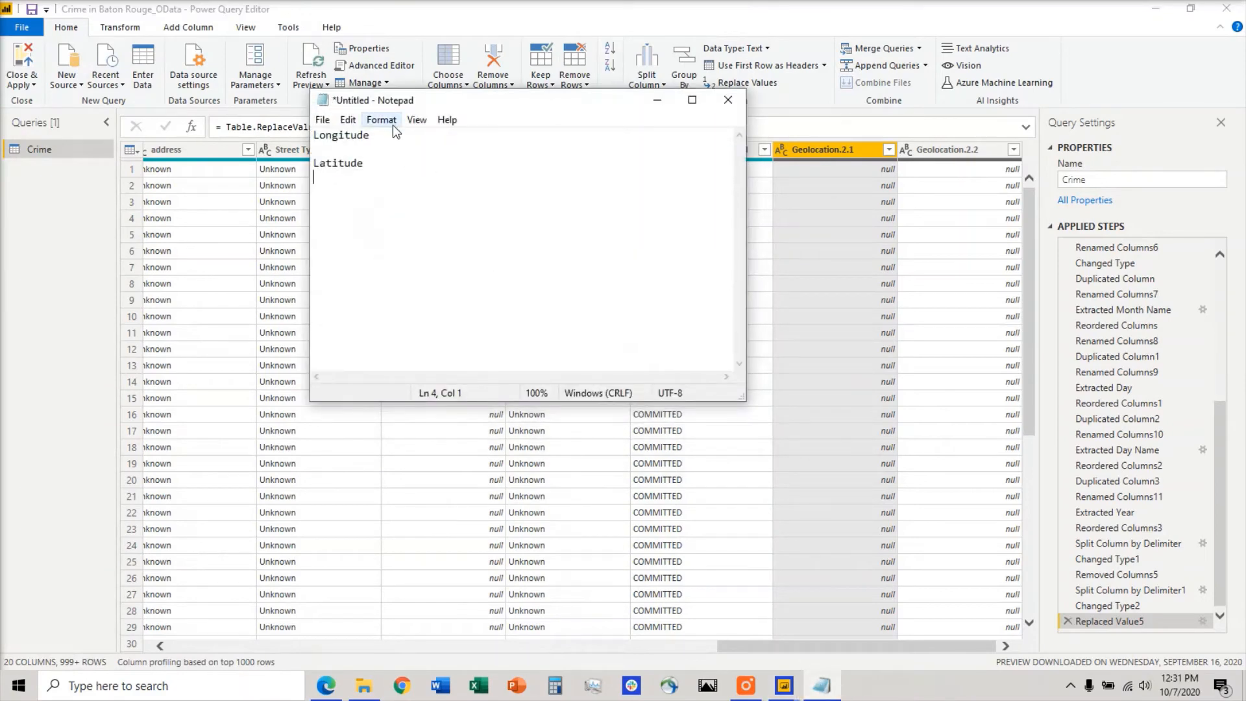
left_click_drag(387, 134, 295, 134)
key("ctrl+c")
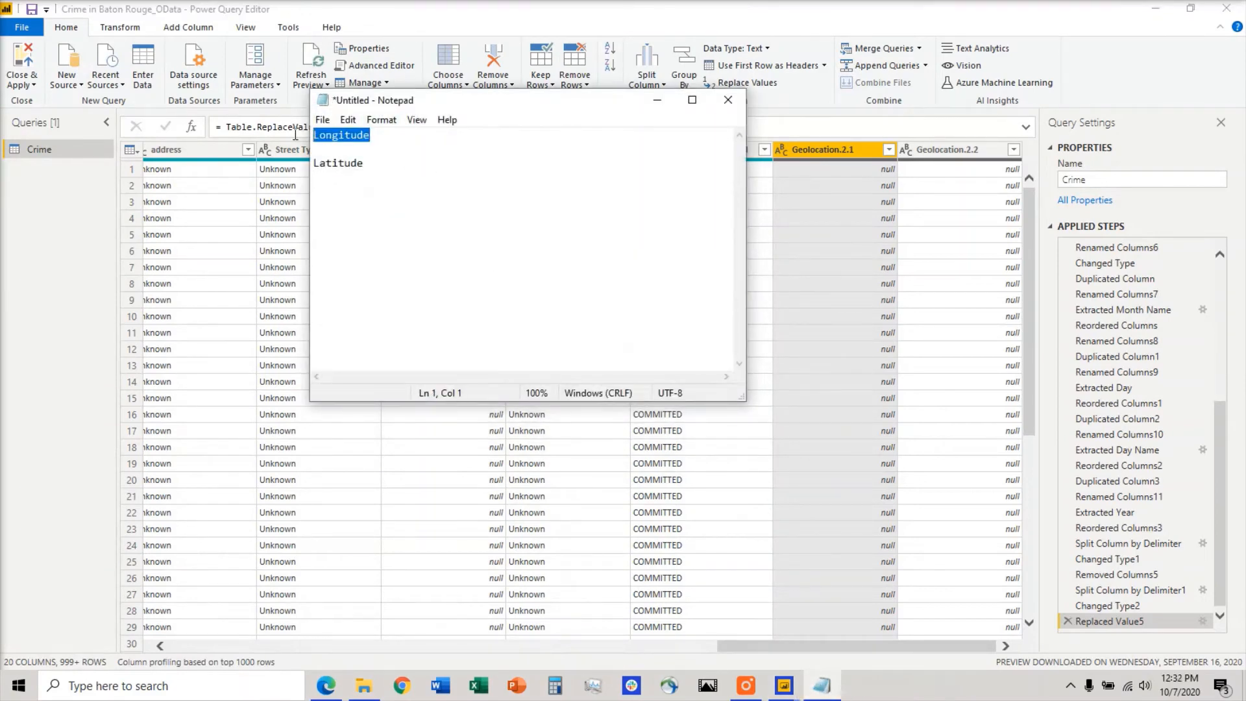
right_click(820, 150)
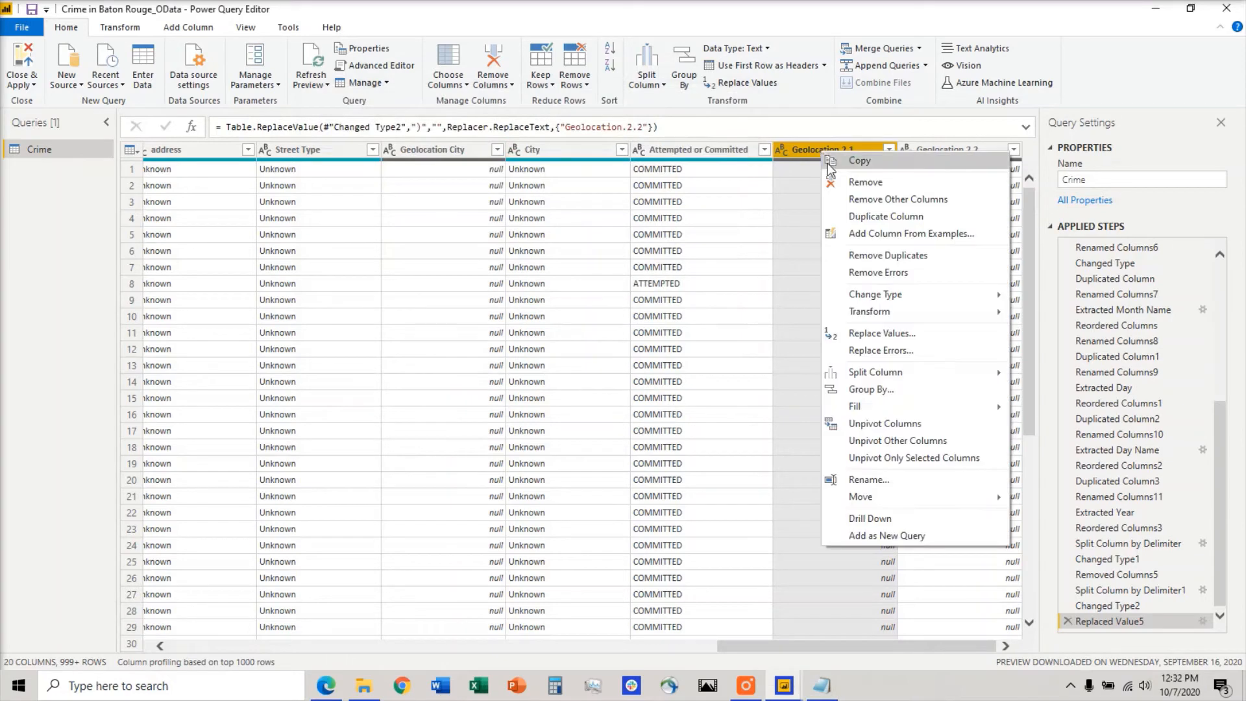
left_click(870, 479)
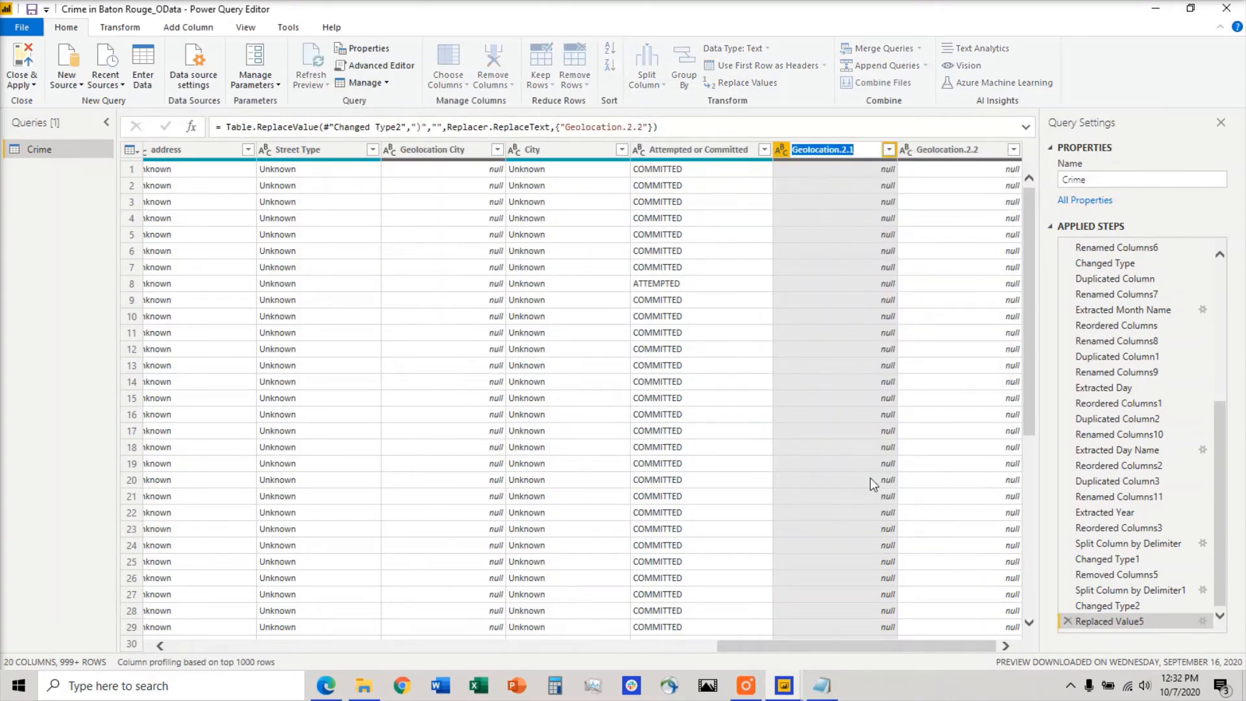
key("ctrl+v")
key("Return")
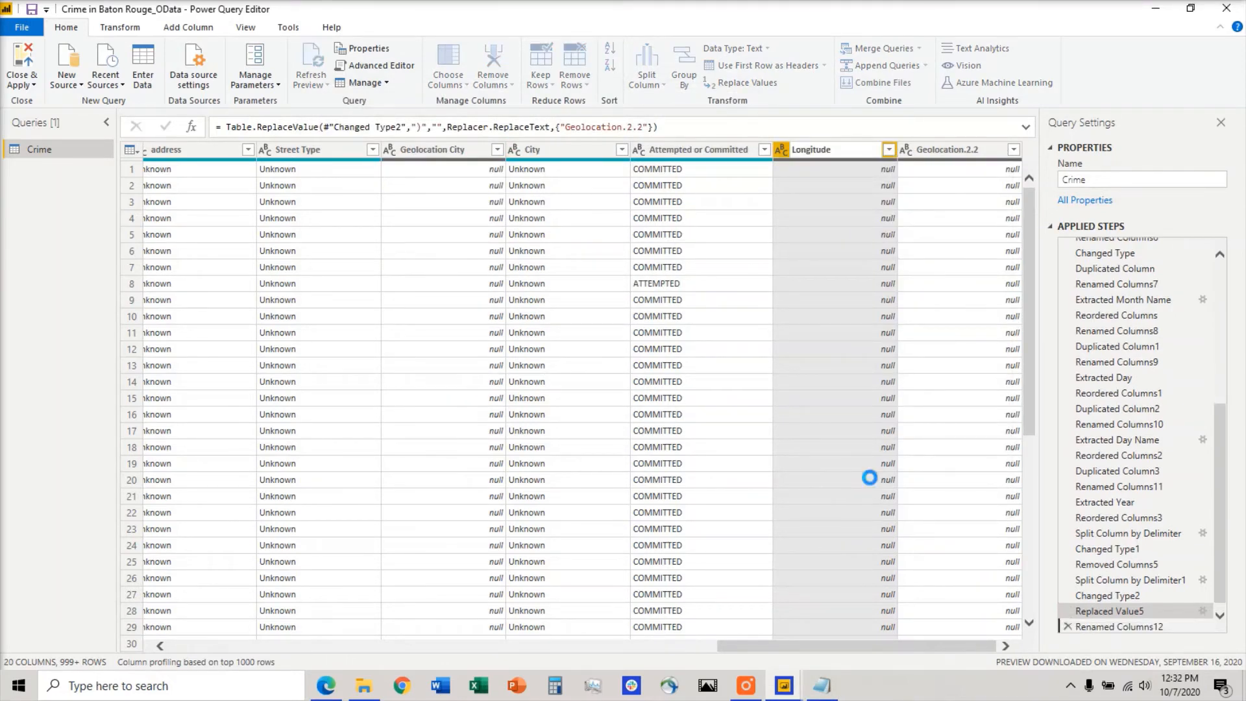
Rename the Geolocation.2.2 column as Latitude, reusing the word noted in Notepad.
right_click(978, 152)
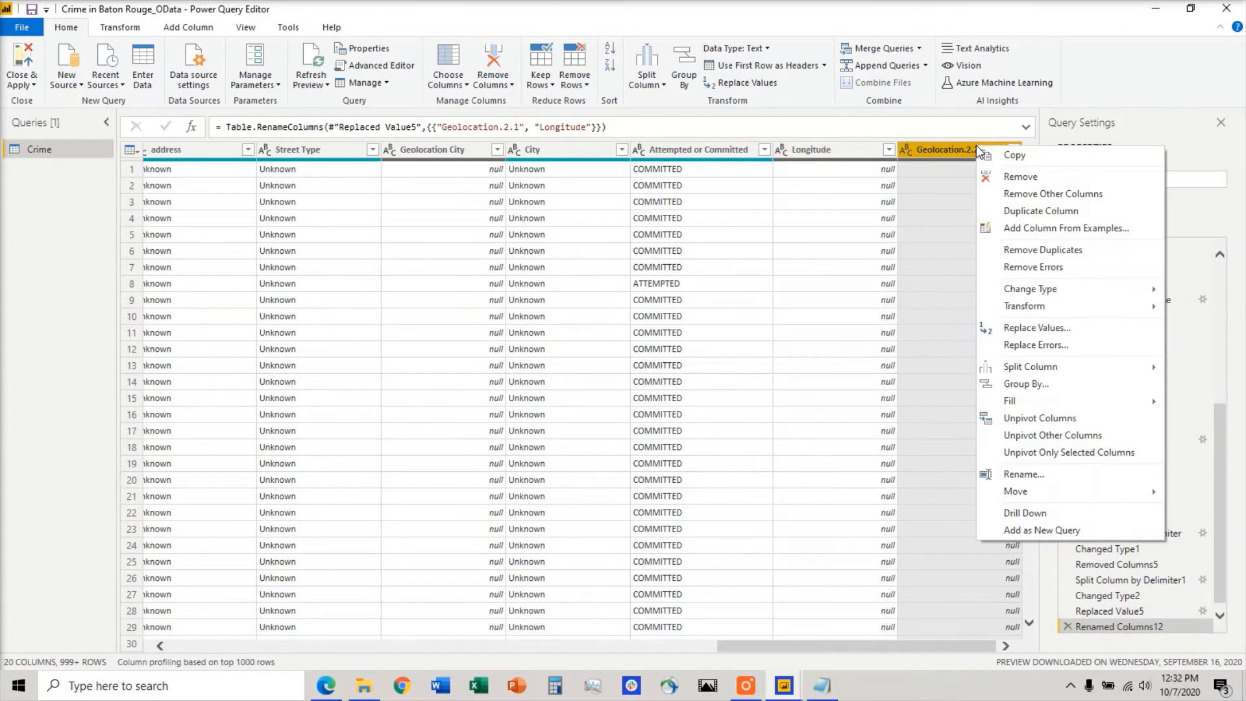
left_click(1016, 475)
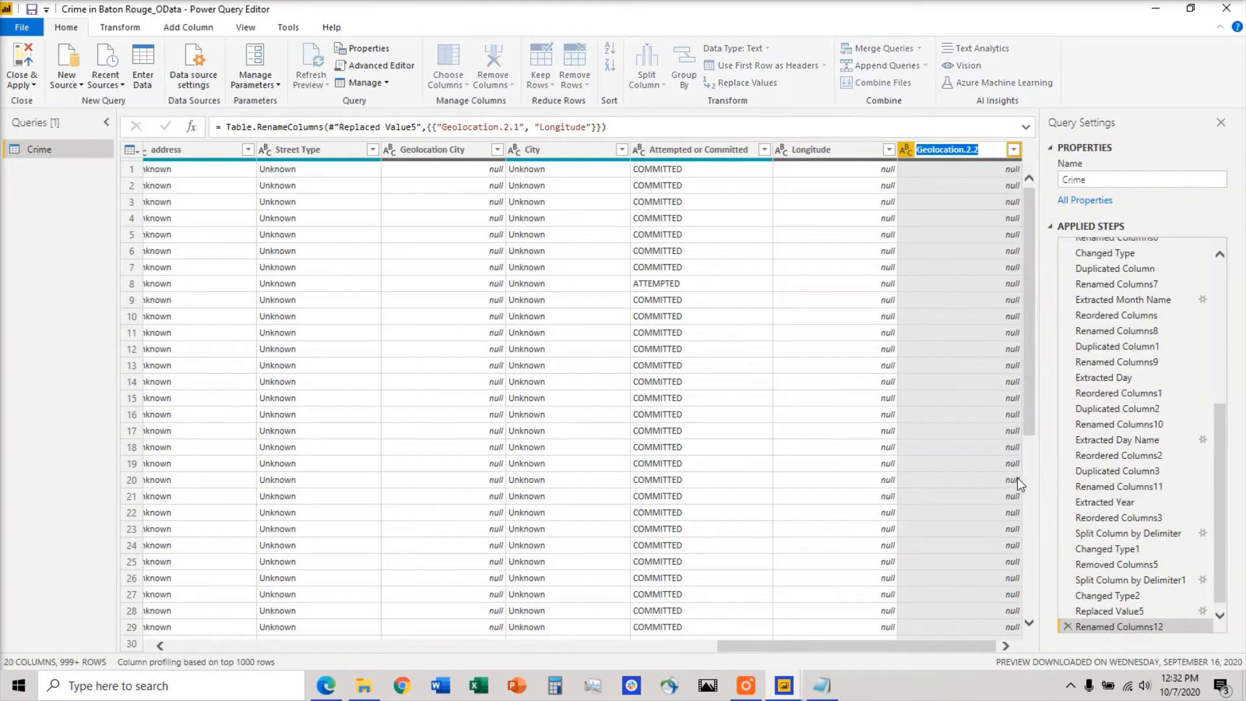
left_click(822, 685)
left_click_drag(375, 173, 314, 166)
key("ctrl+c")
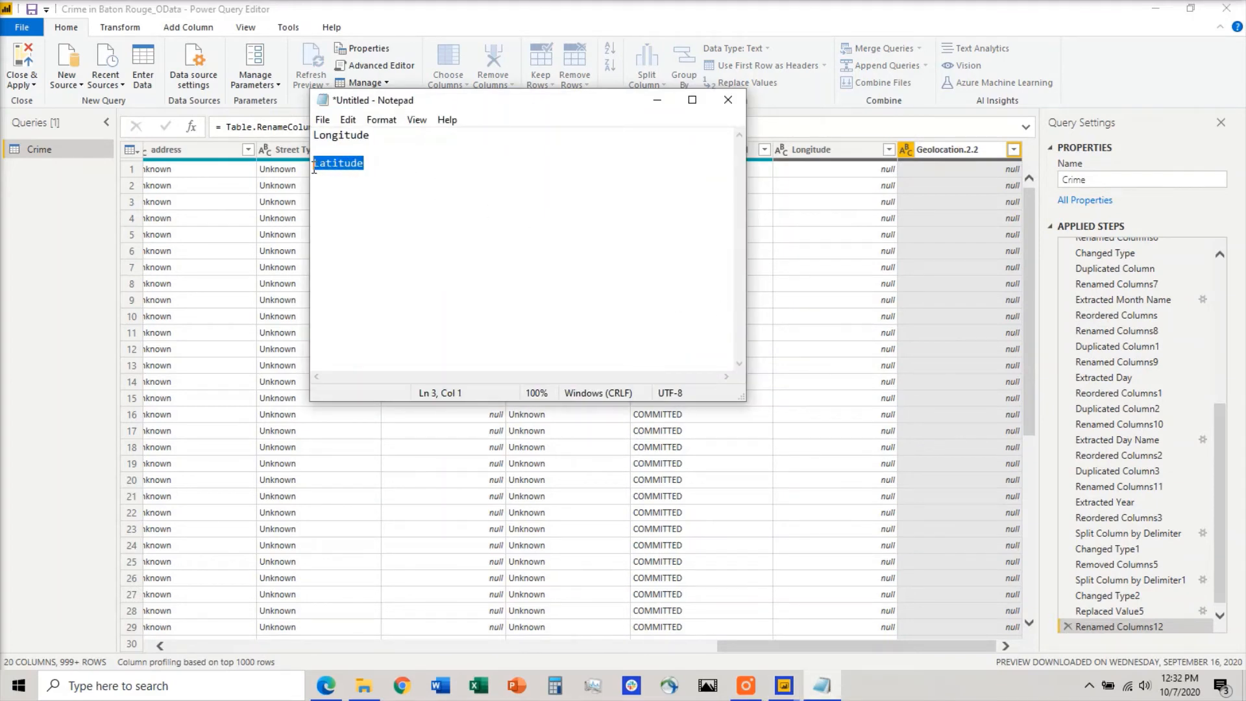
left_click(658, 99)
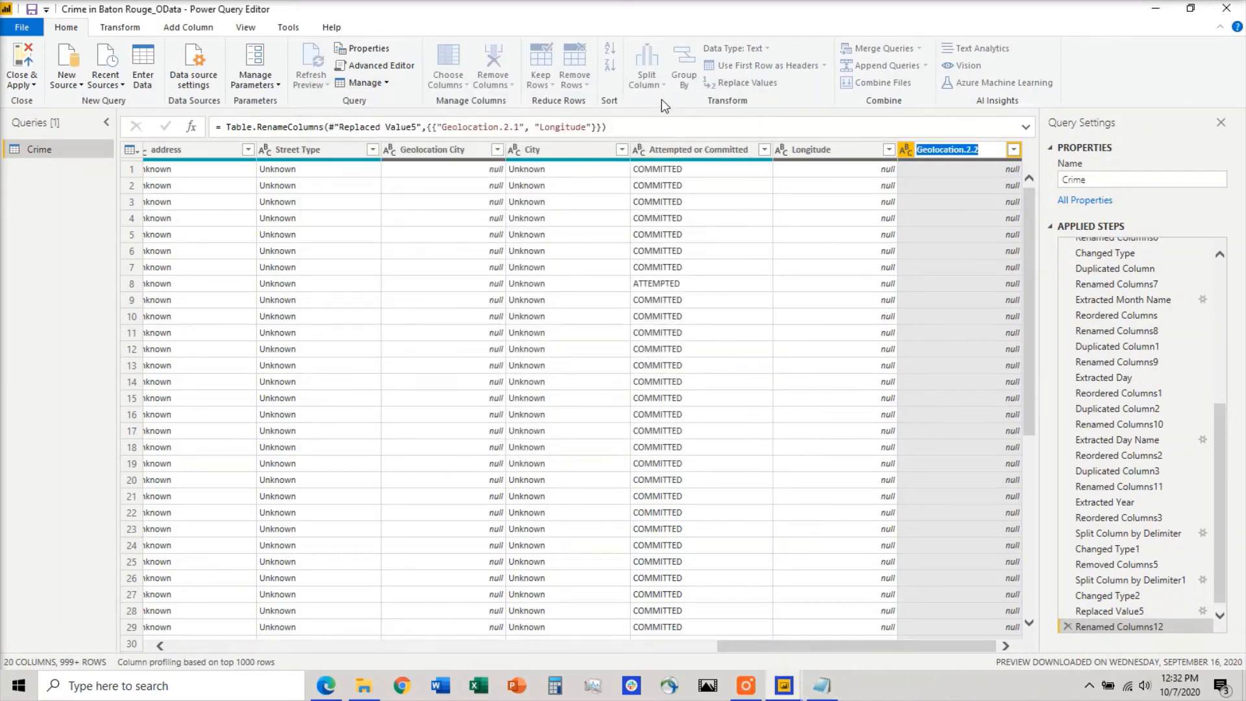
key("ctrl+v")
key("Return")
Filter the null rows out of the Longitude column to inspect the coordinates, and delete that filter step again.
left_click(888, 153, "ctrl")
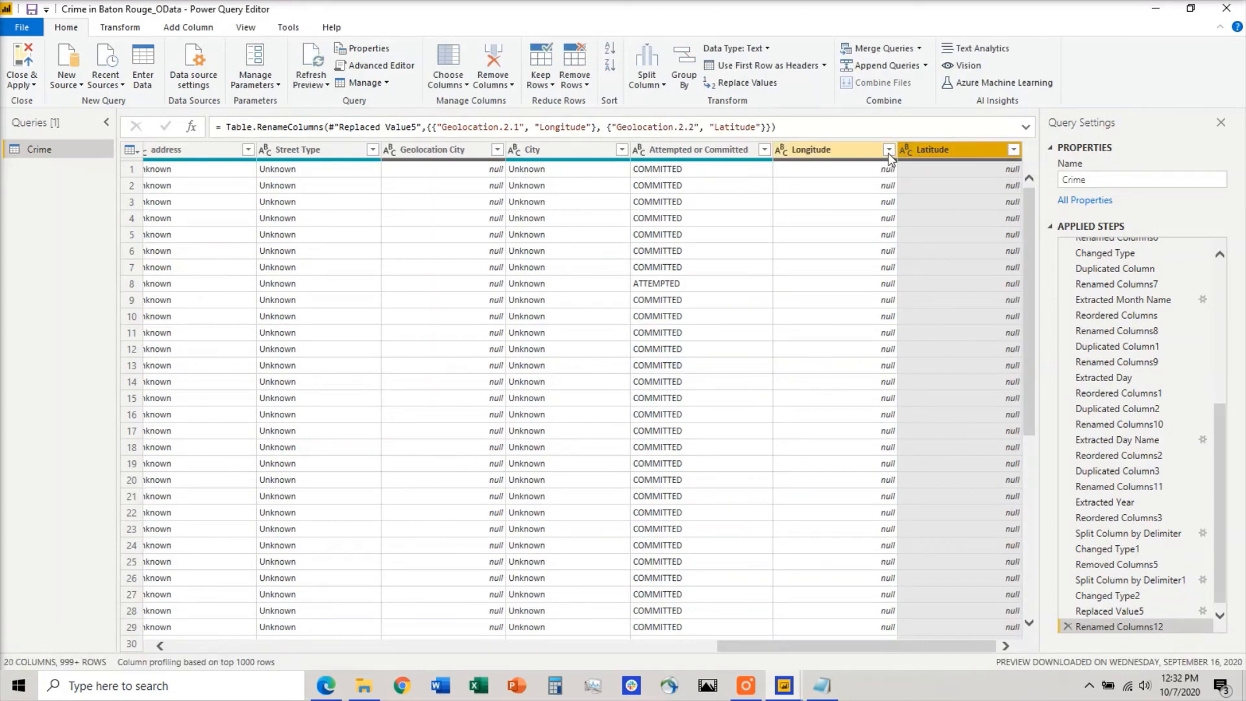
left_click(889, 150)
left_click(792, 328)
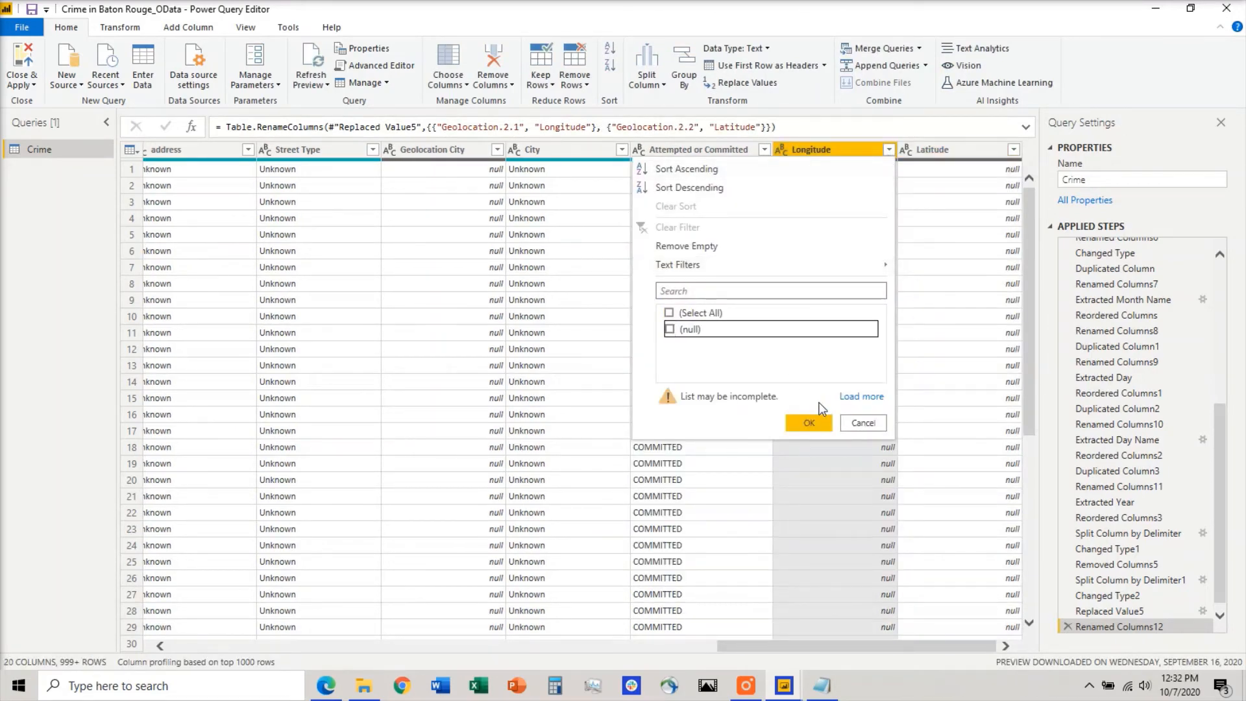
left_click(809, 422)
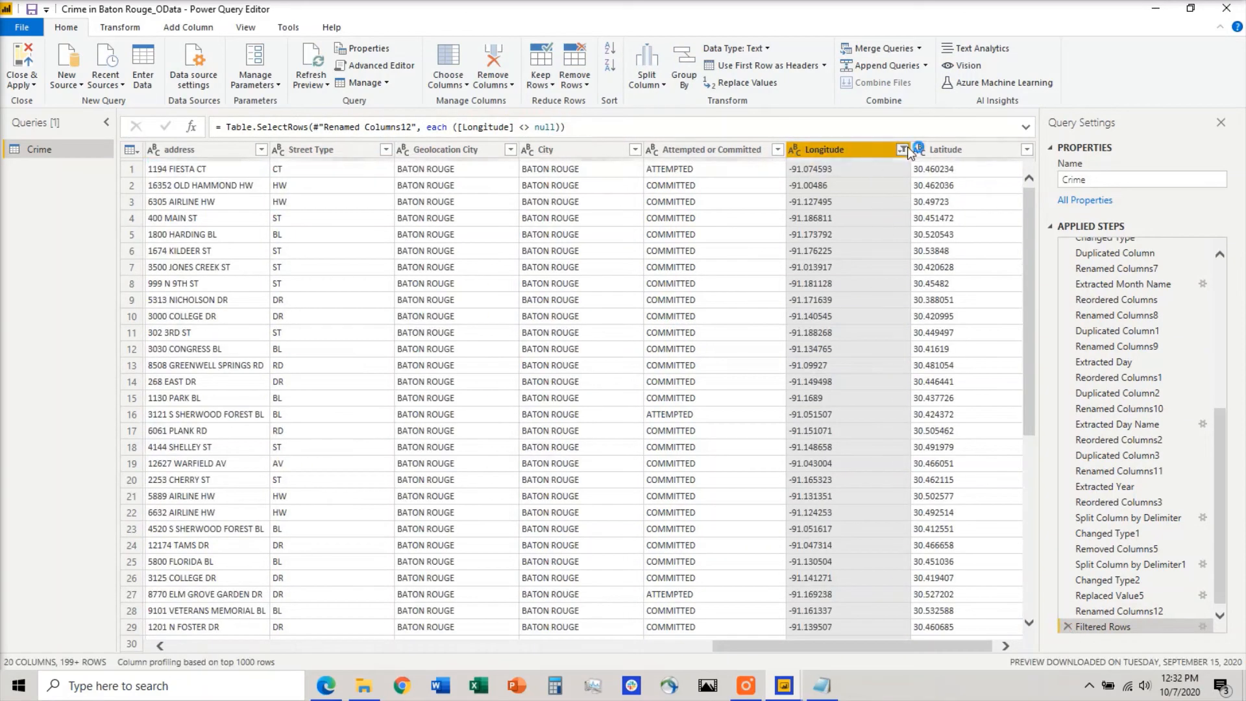
left_click(903, 149)
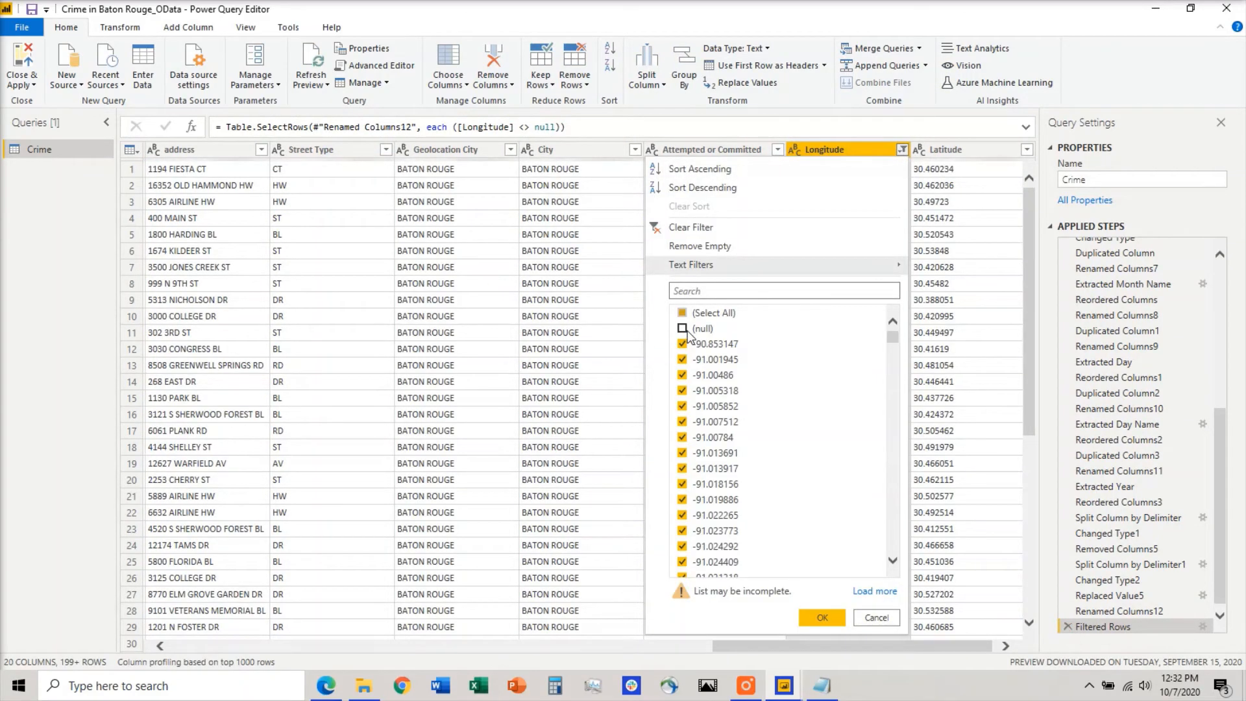
left_click(1067, 626)
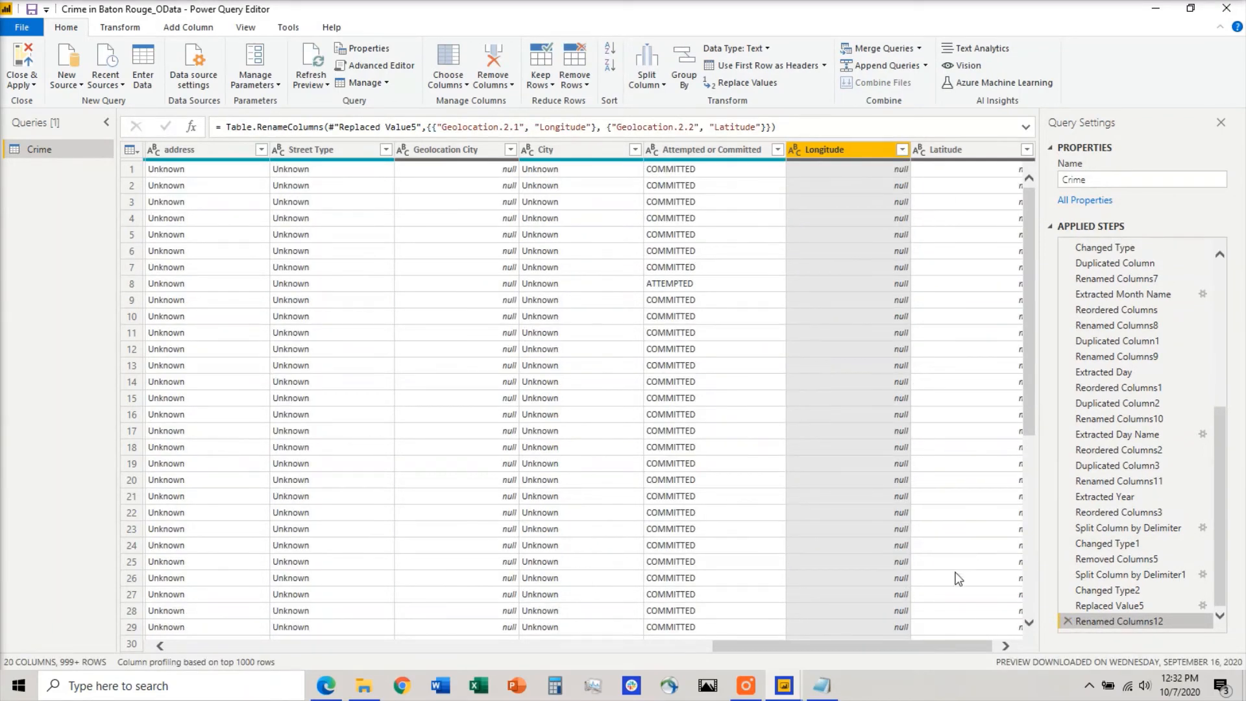
Remove the Geolocation Zip, Geolocation Address, Geolocation City and City columns, and close the query editor with the changes applied.
left_click_drag(925, 644, 1023, 649)
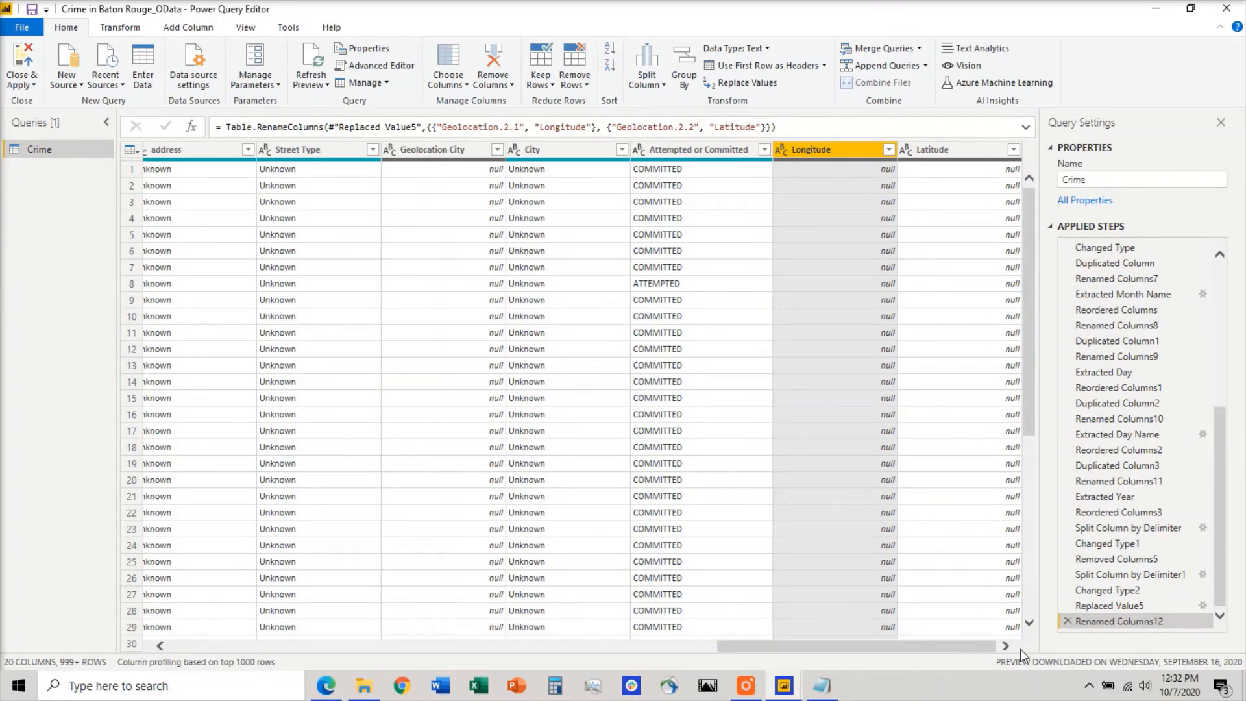
left_click_drag(970, 645, 851, 637)
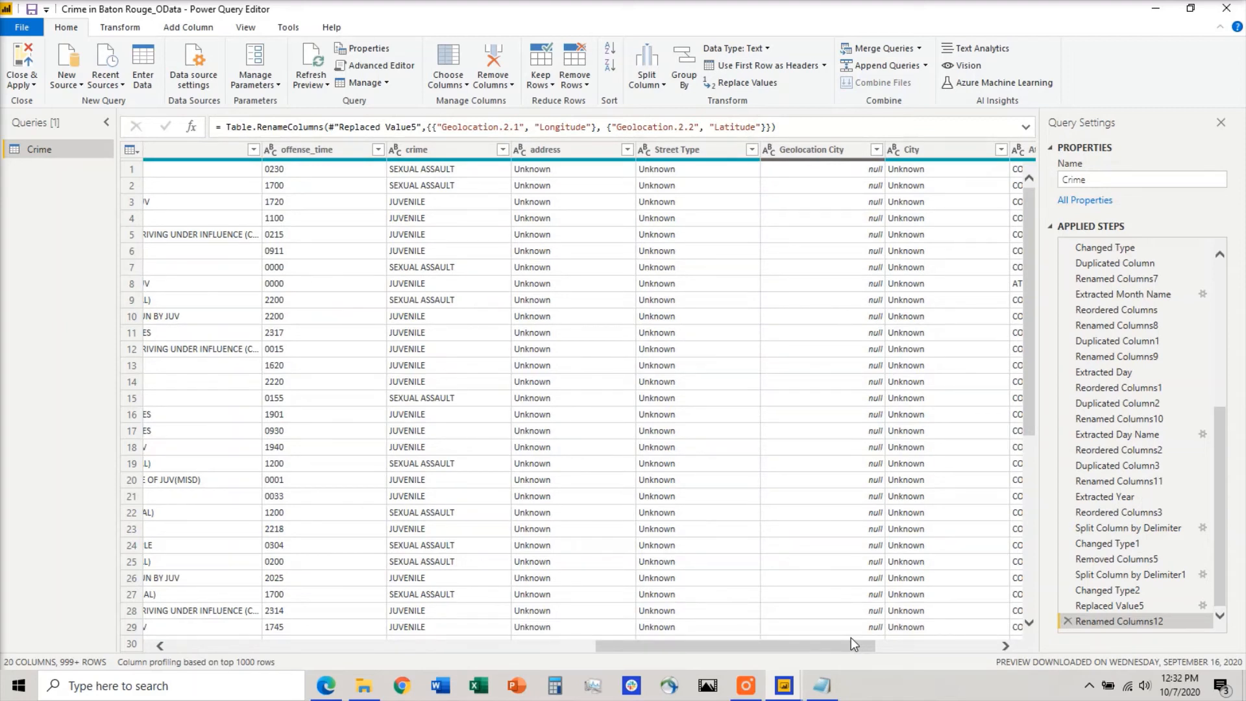
left_click(840, 150)
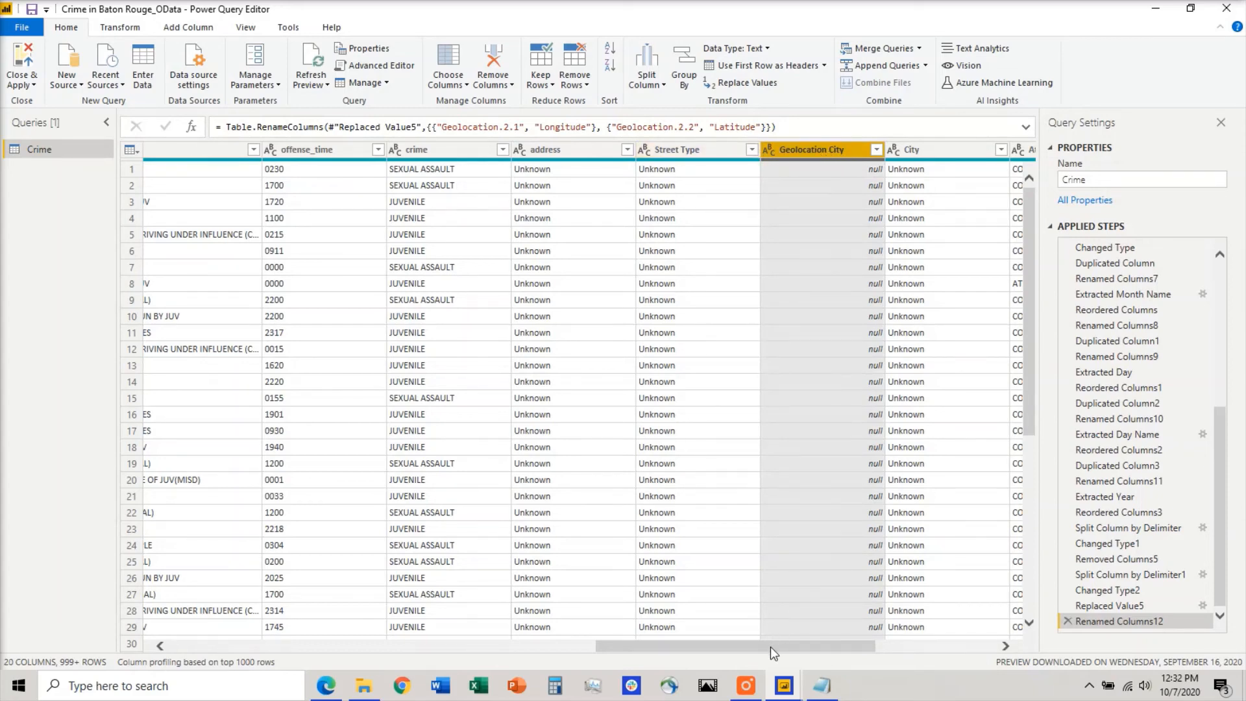
left_click_drag(770, 646, 330, 643)
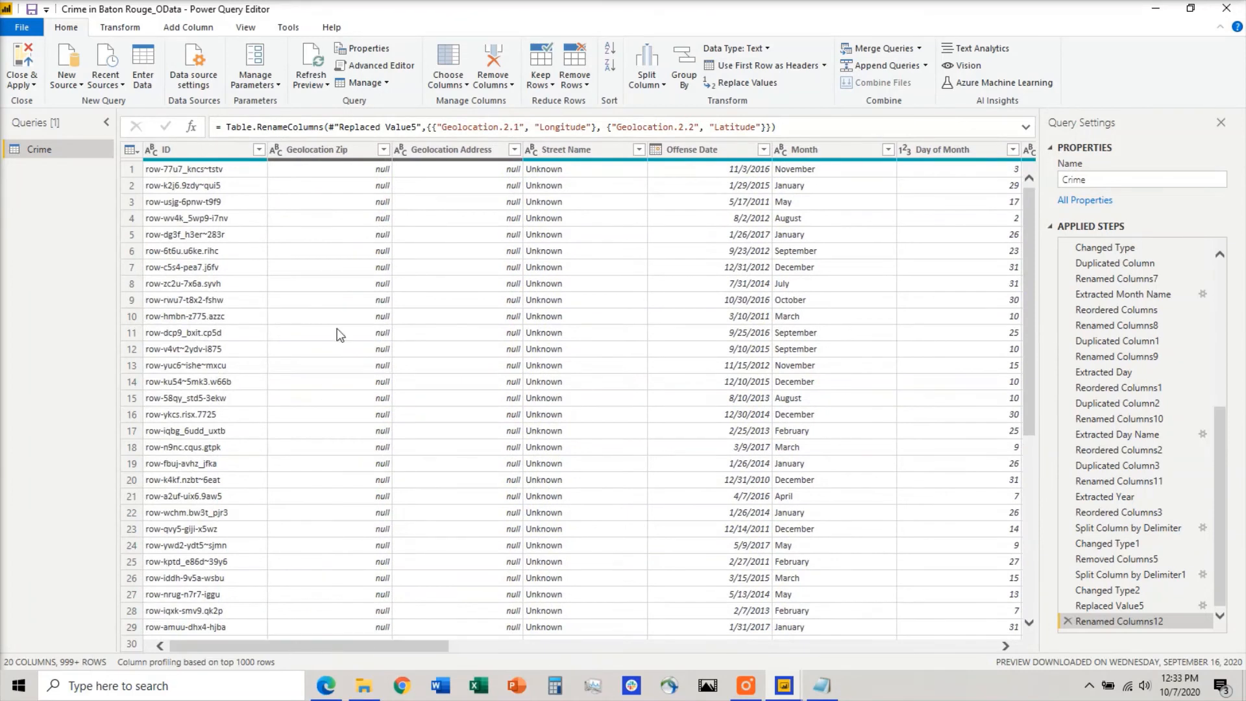
left_click(458, 149)
left_click(344, 148, "ctrl")
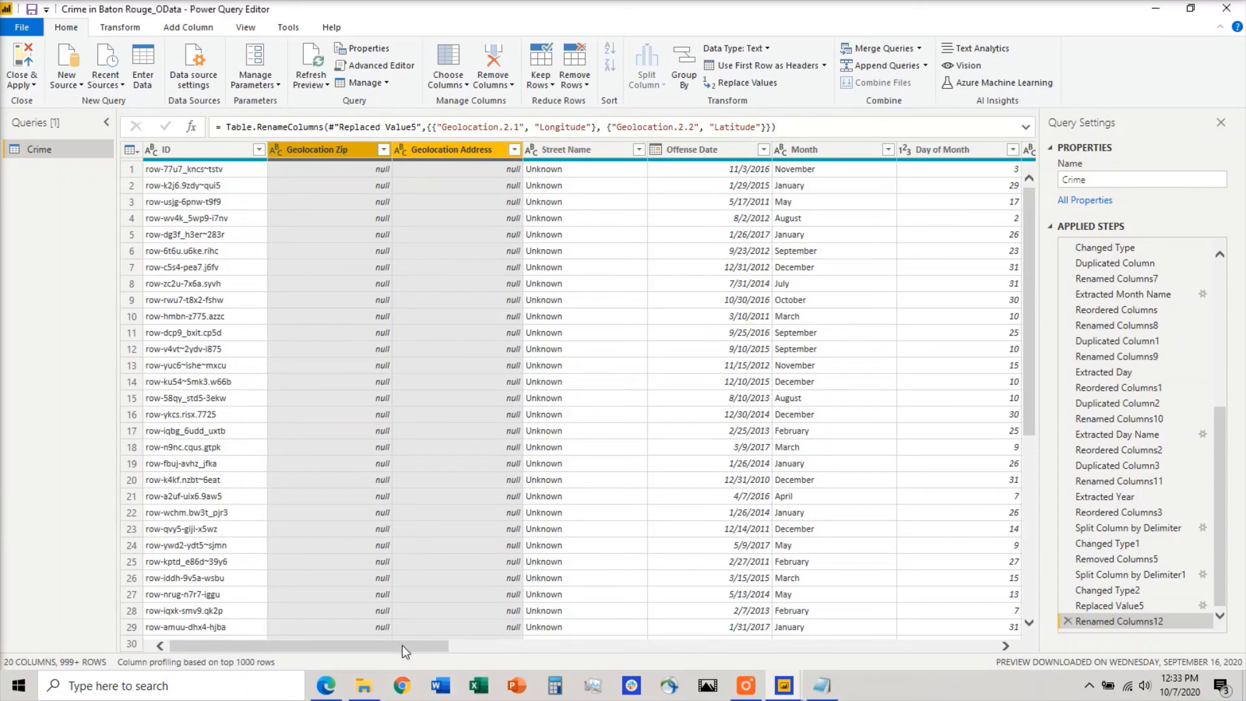
left_click_drag(406, 651, 845, 651)
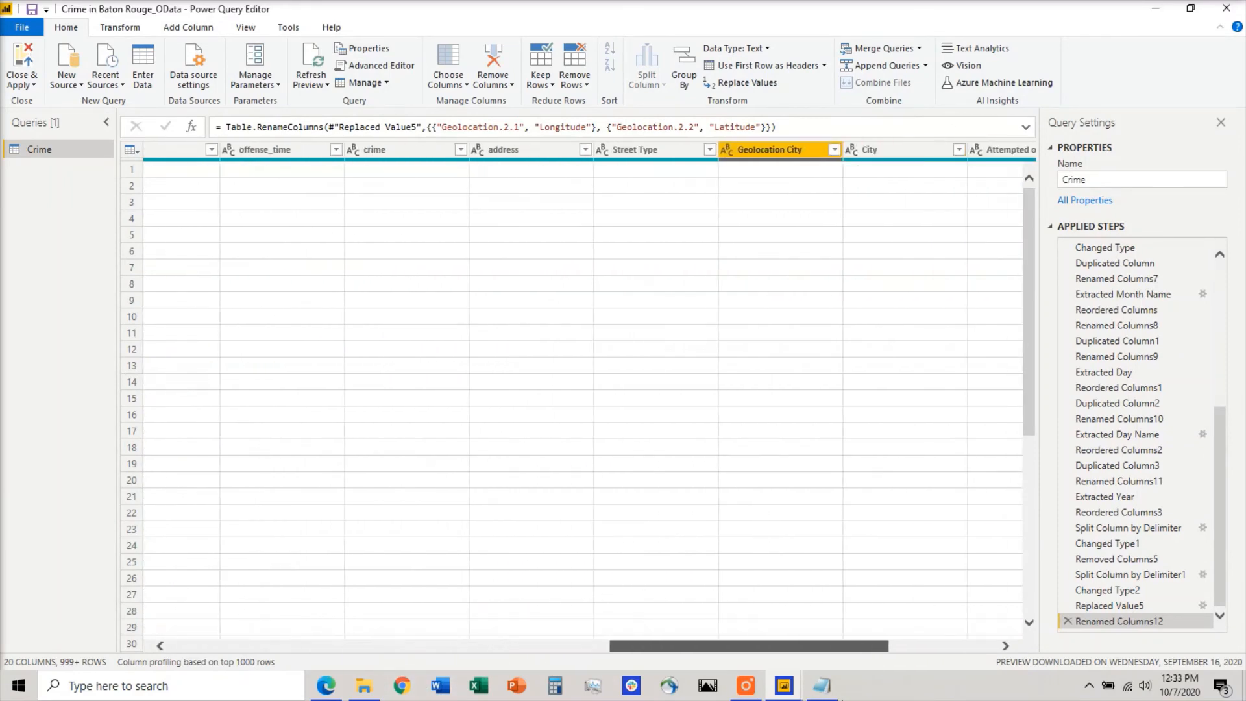
left_click_drag(841, 699, 871, 698)
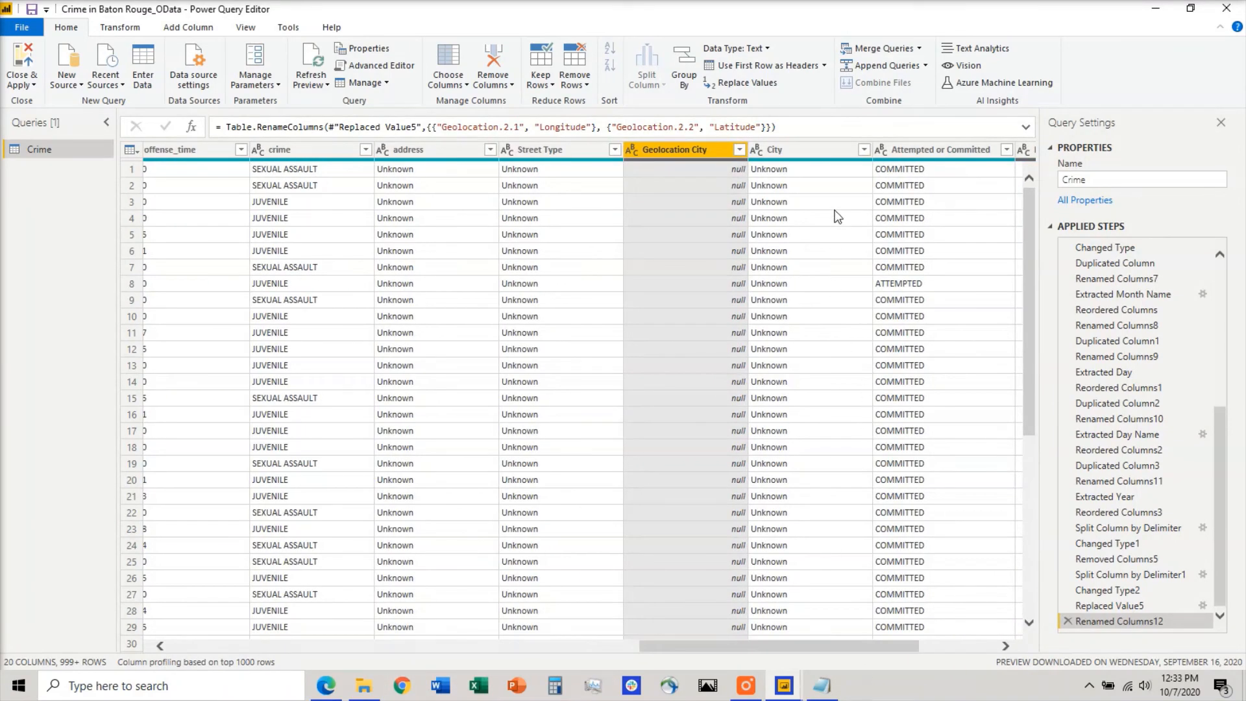
left_click(816, 151, "ctrl")
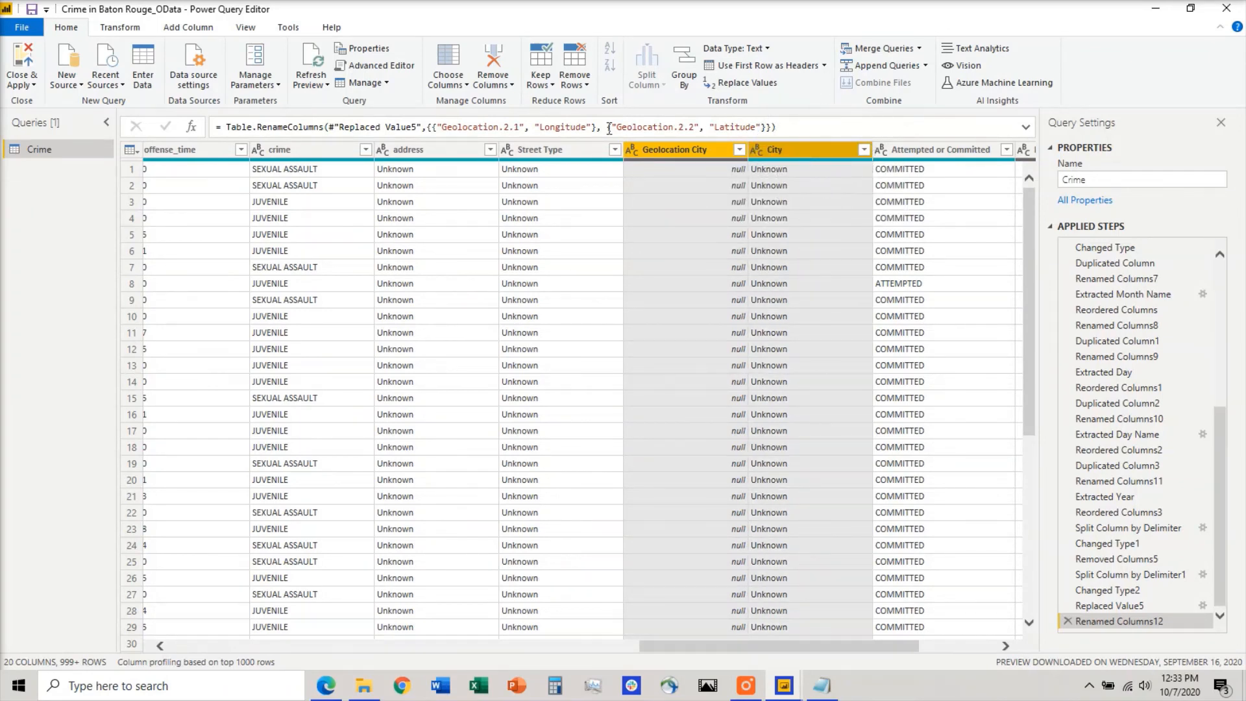
left_click(497, 57)
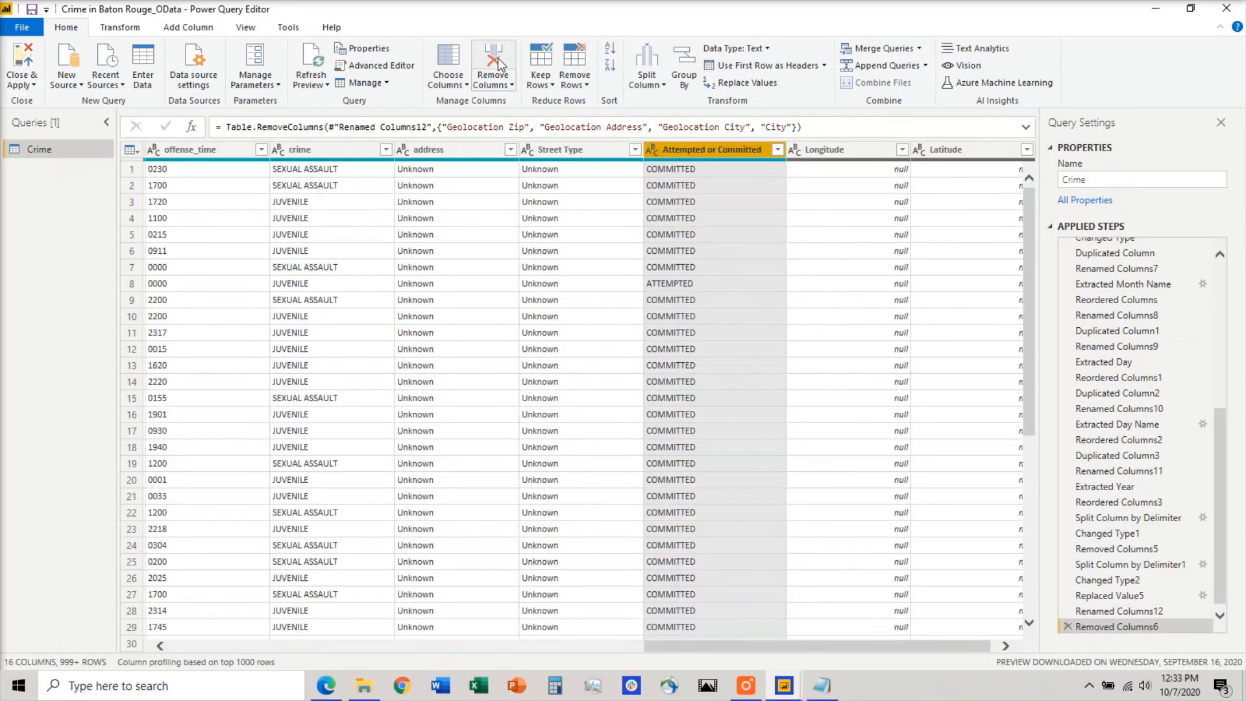
left_click(22, 59)
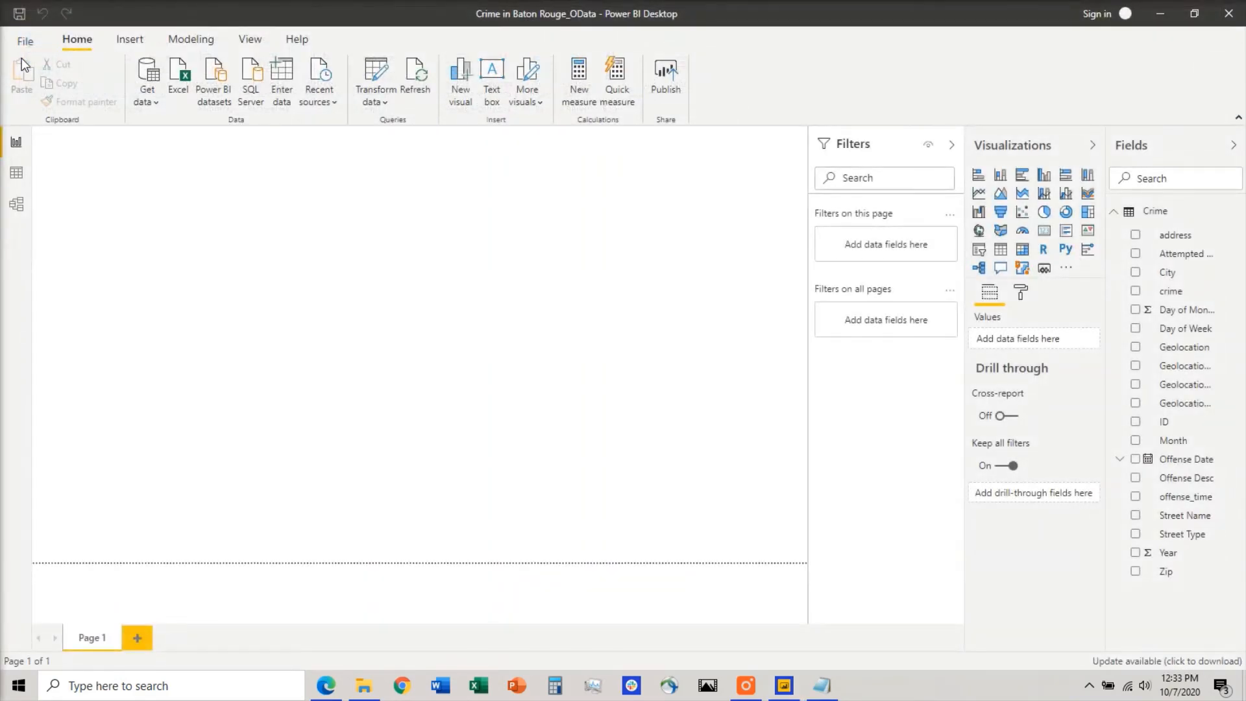